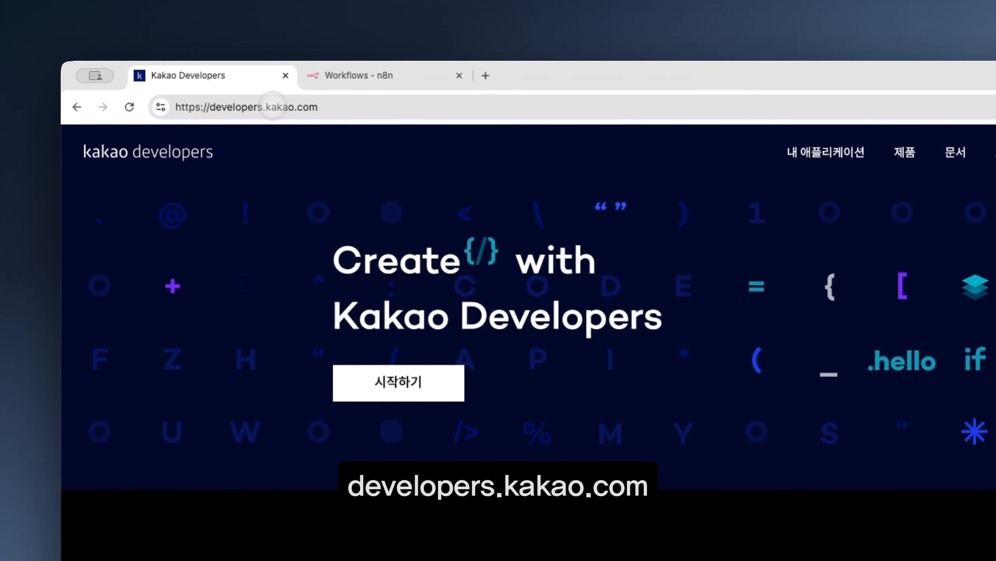
Open the application list on the Kakao Developers site and start adding a new application
left_click(322, 107)
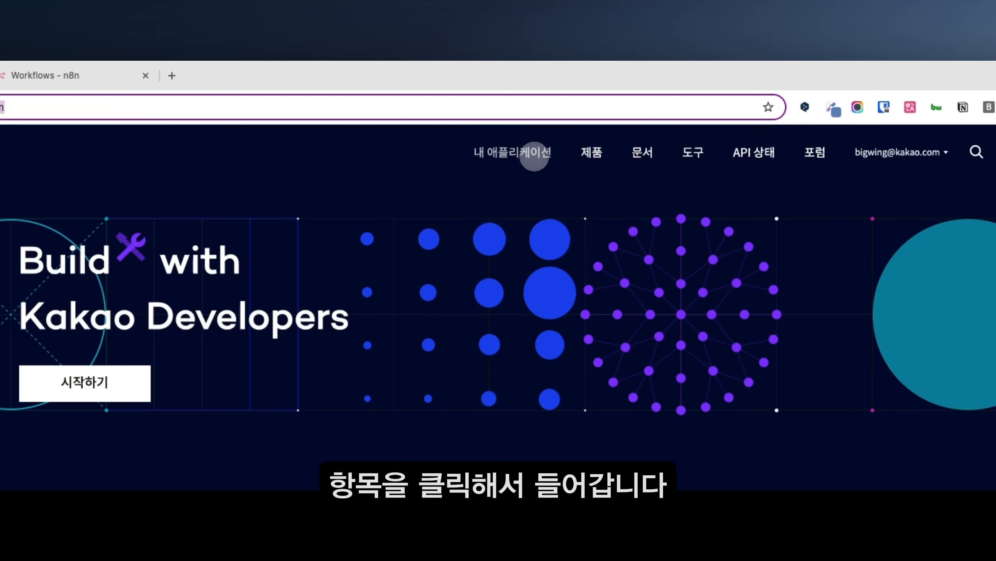
left_click(534, 156)
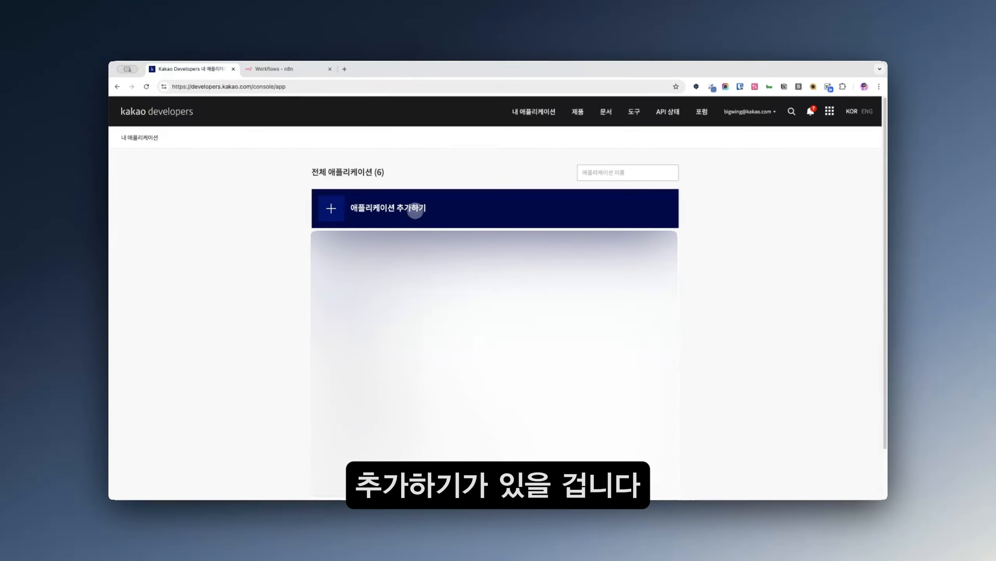
left_click(365, 210)
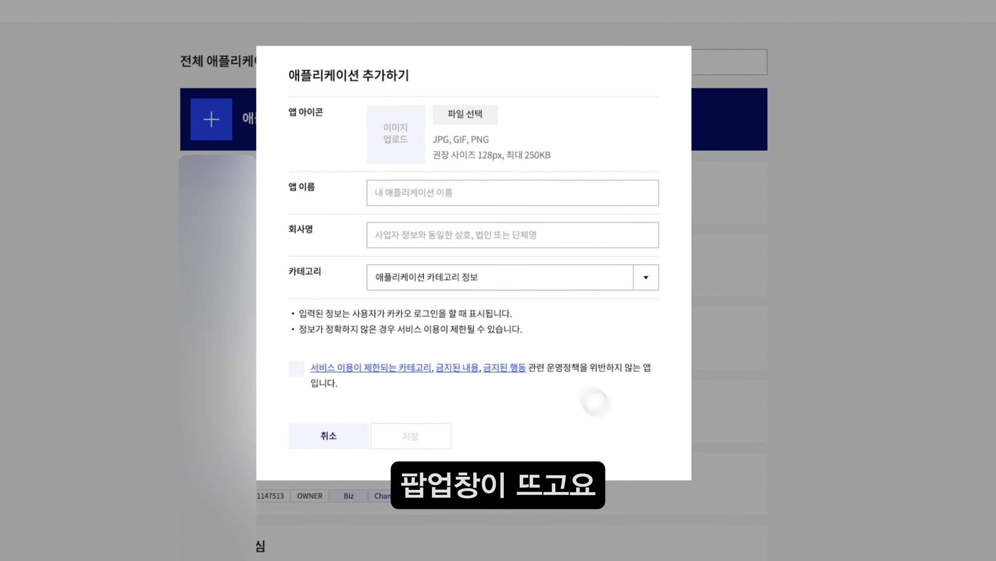
Name the new application 단테랩스채널 and enter 단테랩스 as the company name
left_click(432, 192)
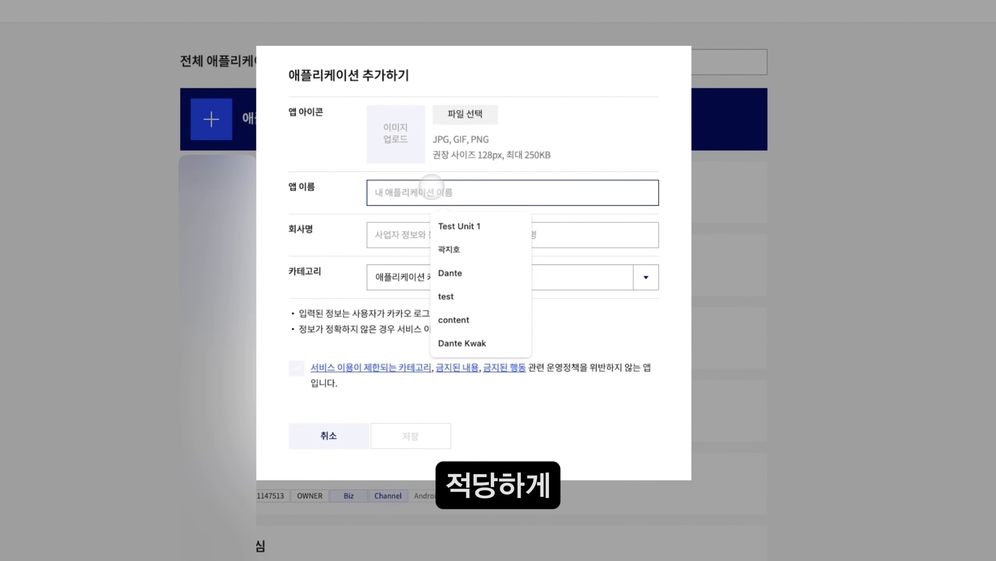
type("단테랩스")
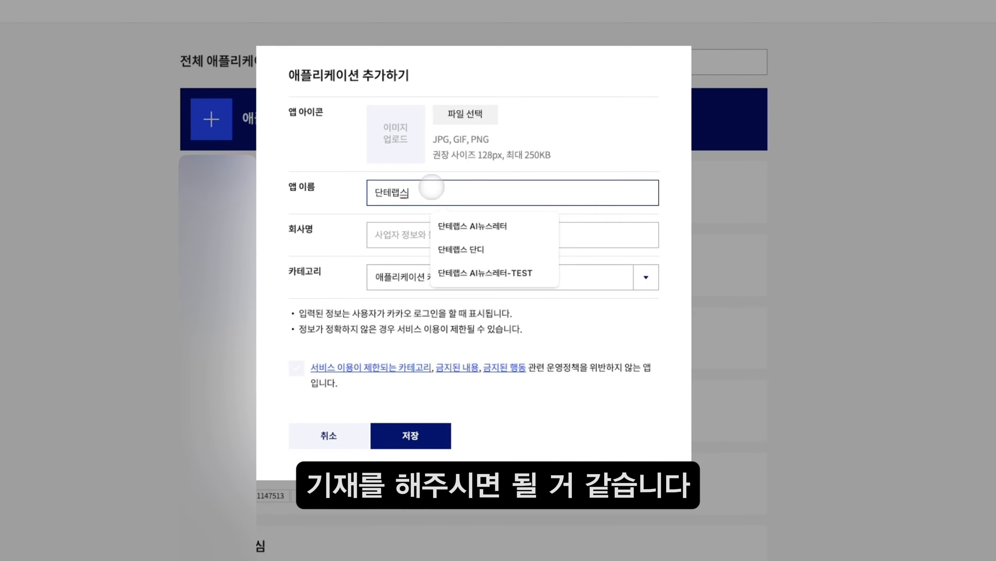
type("채널")
left_click(426, 236)
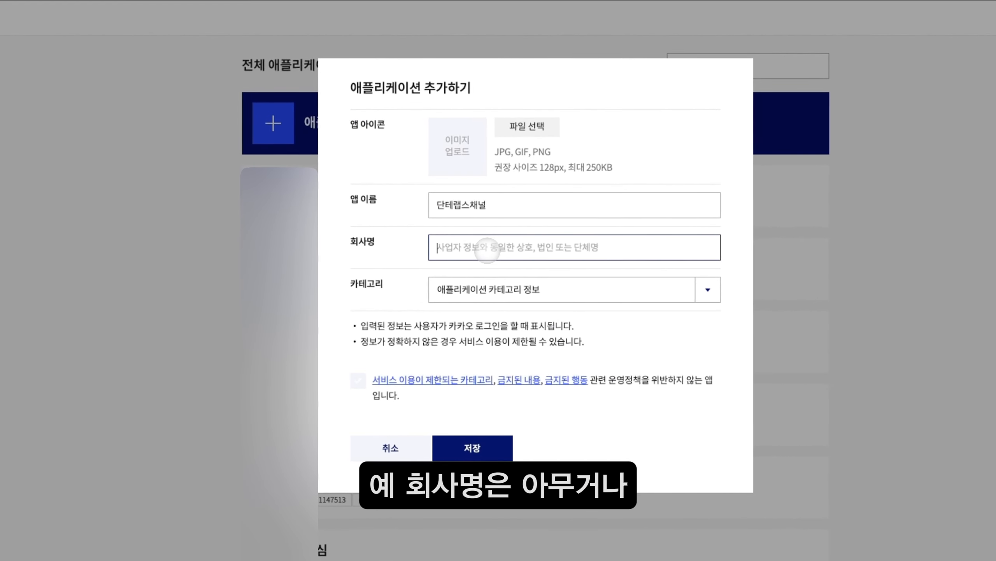
type("단테랩스")
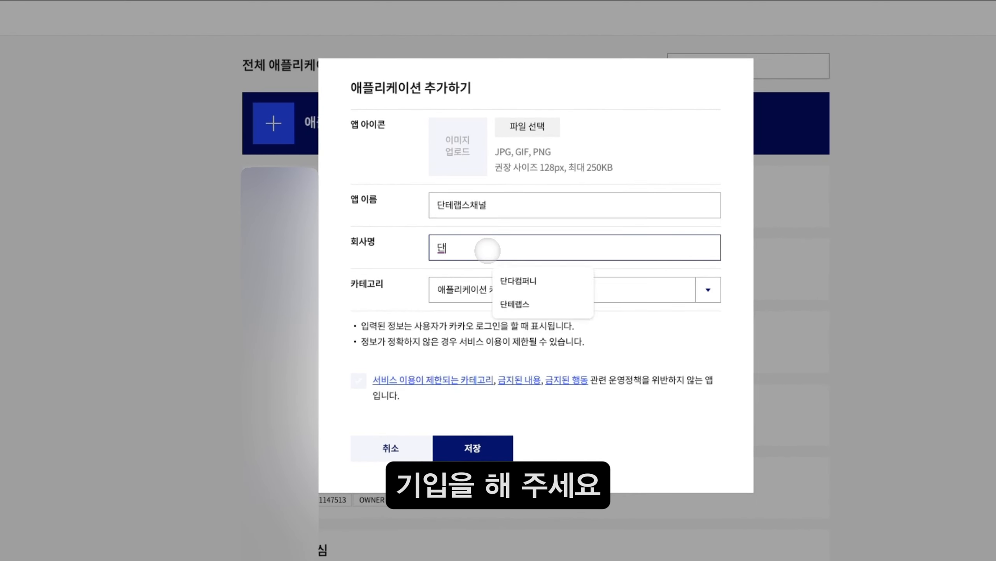
Set the application category to 교육, agree to the operating policy and save the new application
left_click(367, 285)
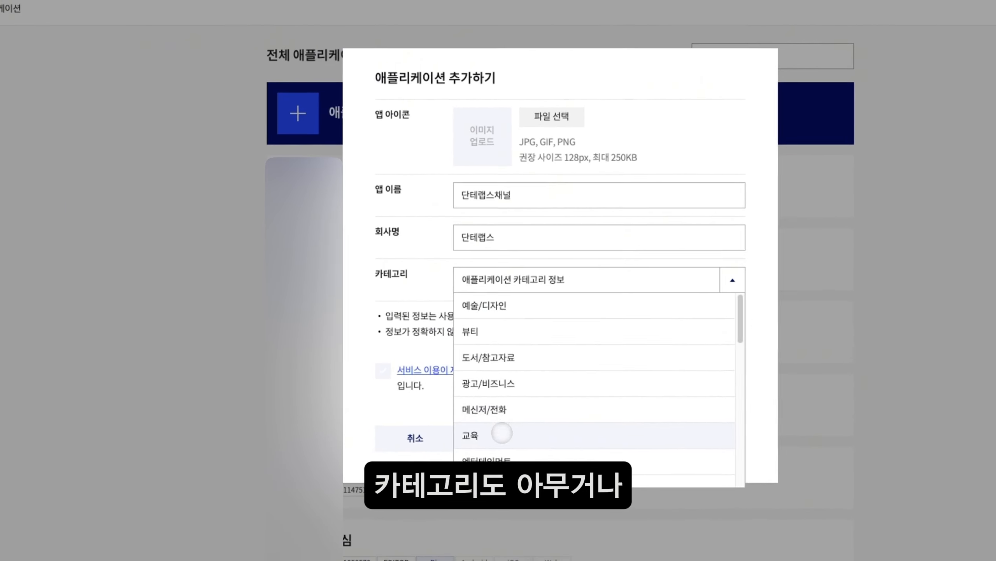
left_click(655, 445)
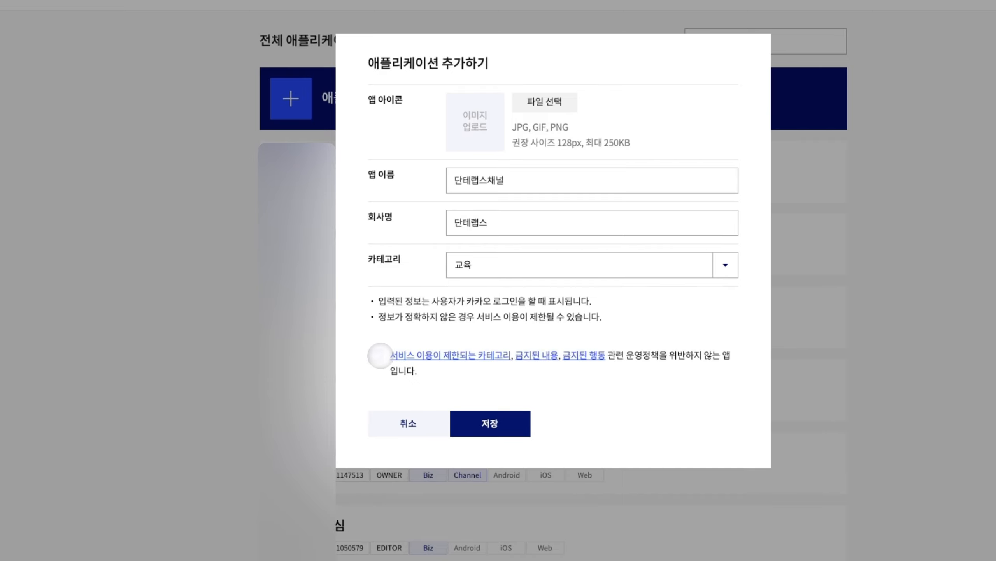
left_click(375, 357)
left_click(512, 430)
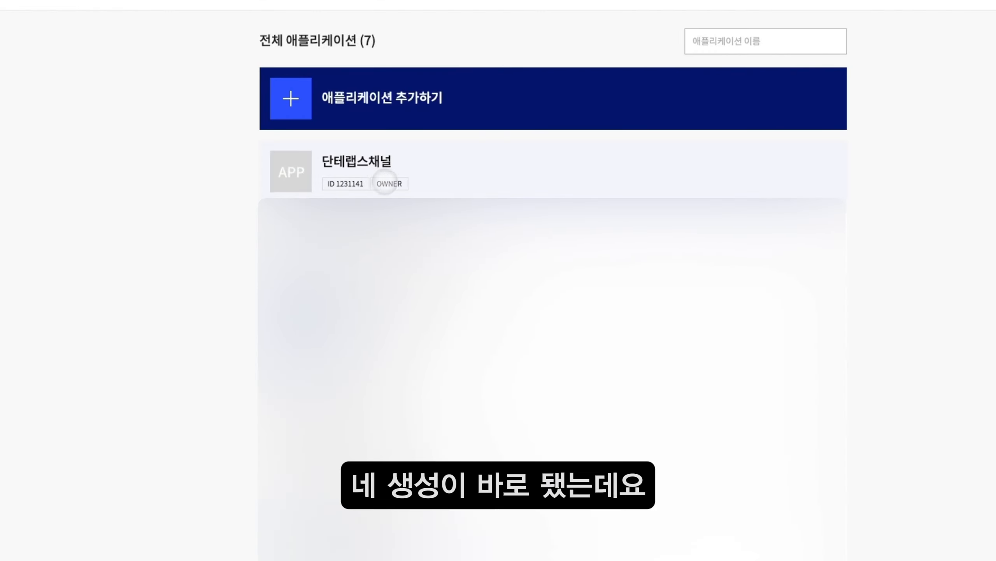
Open the 단테랩스채널 application and check the application registration item in the Notion setup guide
left_click(385, 179)
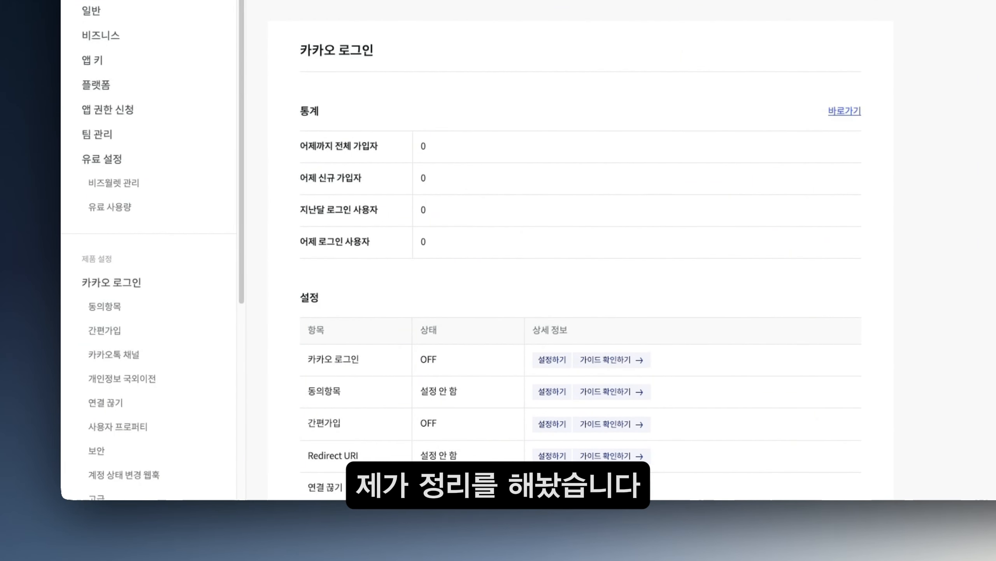
left_click(345, 35)
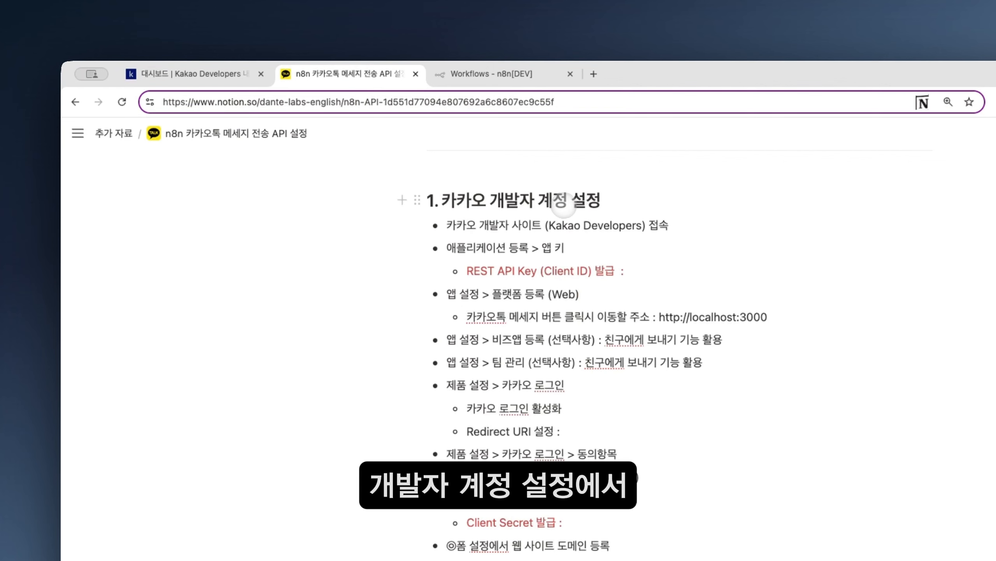
left_click_drag(447, 248, 530, 249)
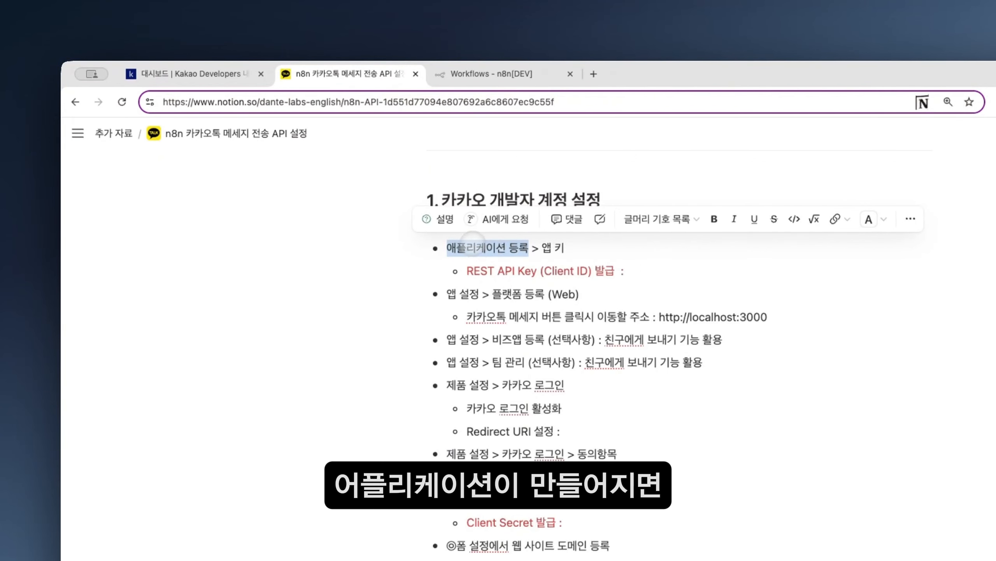
left_click(510, 248)
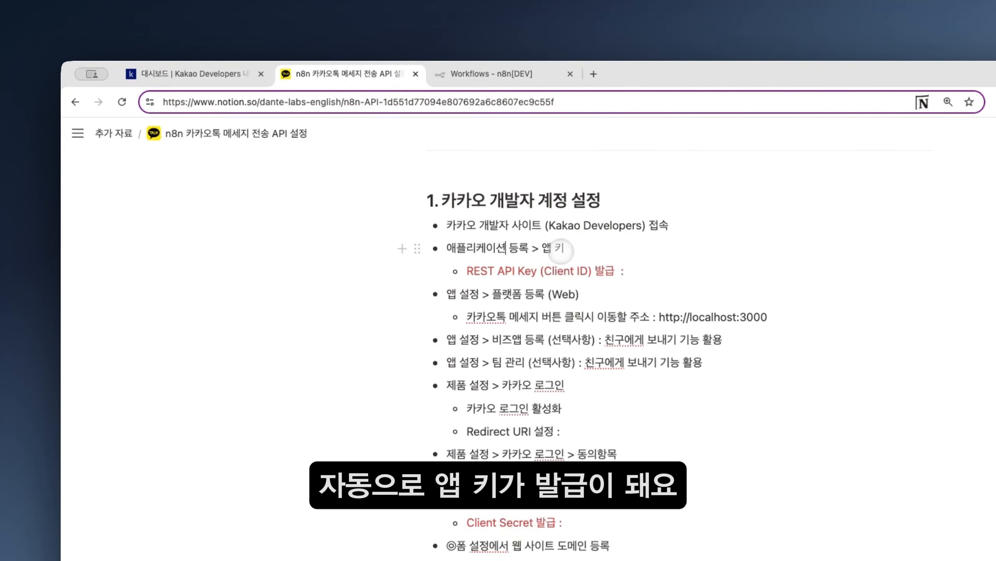
Return to Kakao Developers, open the app keys of 단테랩스채널 and locate the REST API key
left_click(220, 75)
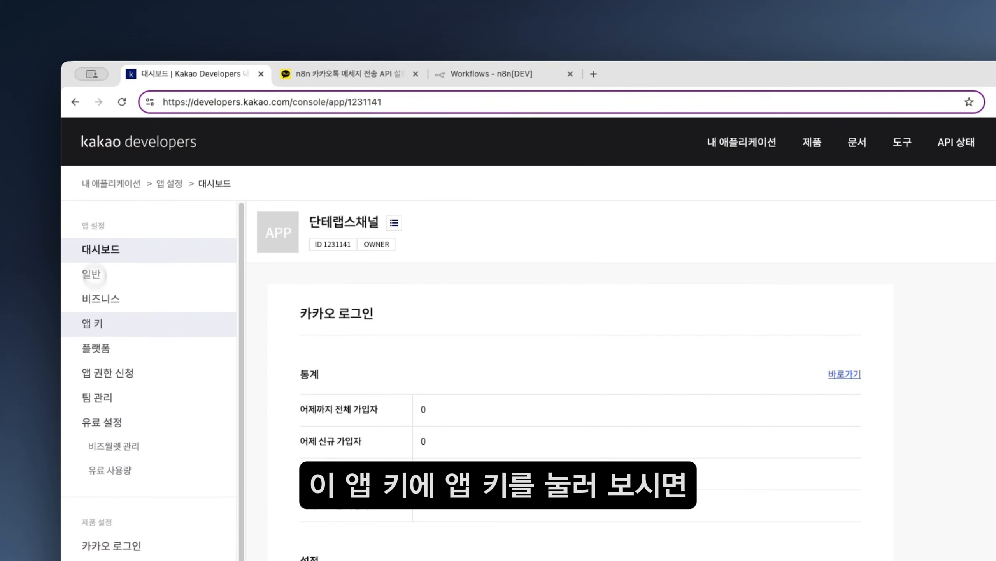
left_click(94, 323)
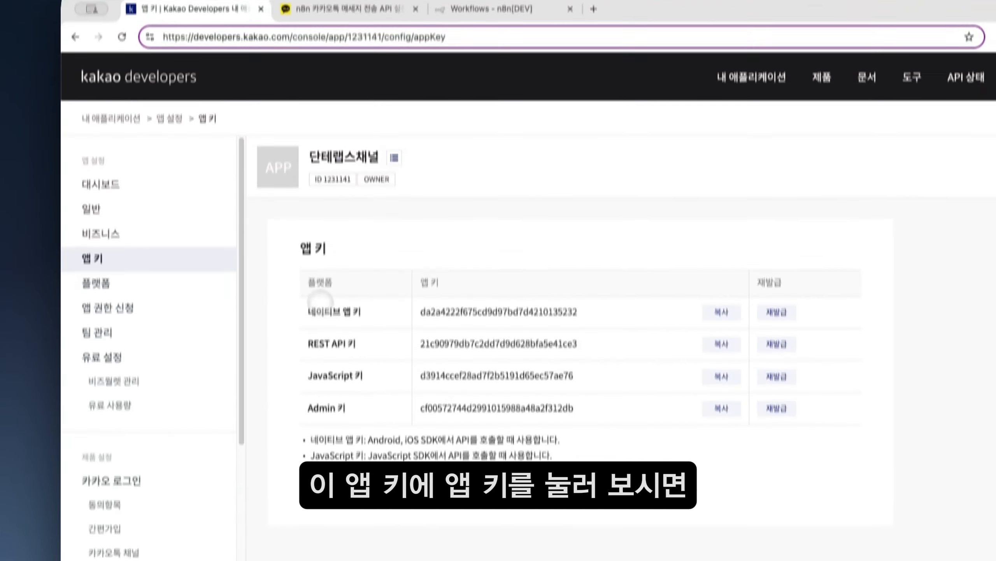
left_click_drag(307, 265, 818, 392)
left_click(816, 389)
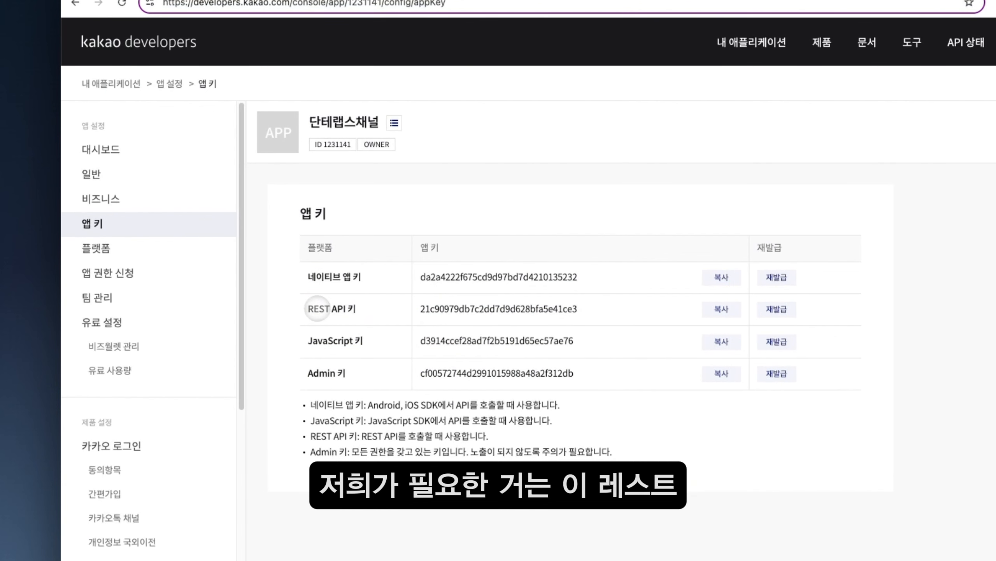
left_click_drag(309, 308, 582, 308)
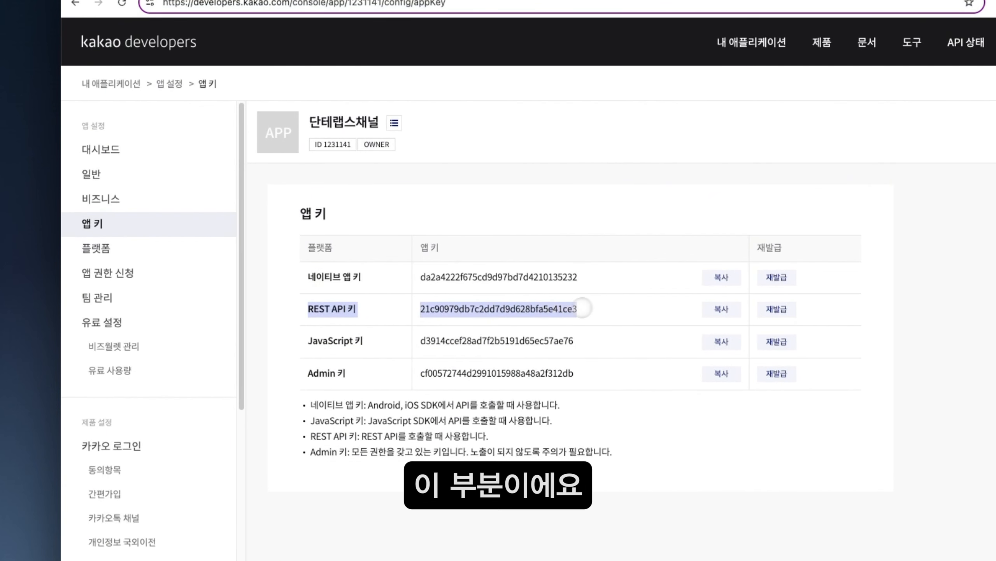
left_click(595, 310)
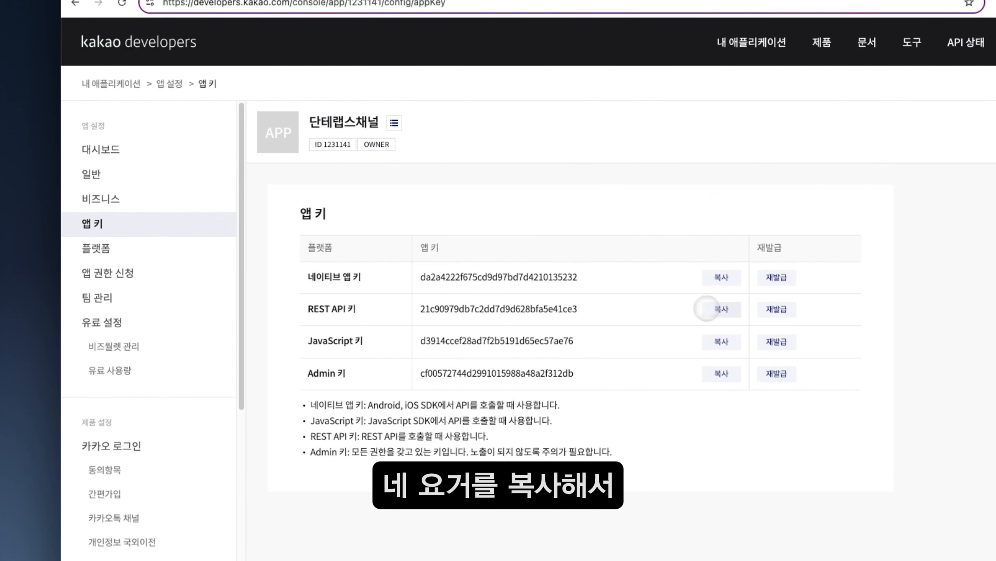
Copy the REST API key and paste it after the REST API Key (Client ID) item in the Notion guide
left_click(716, 309)
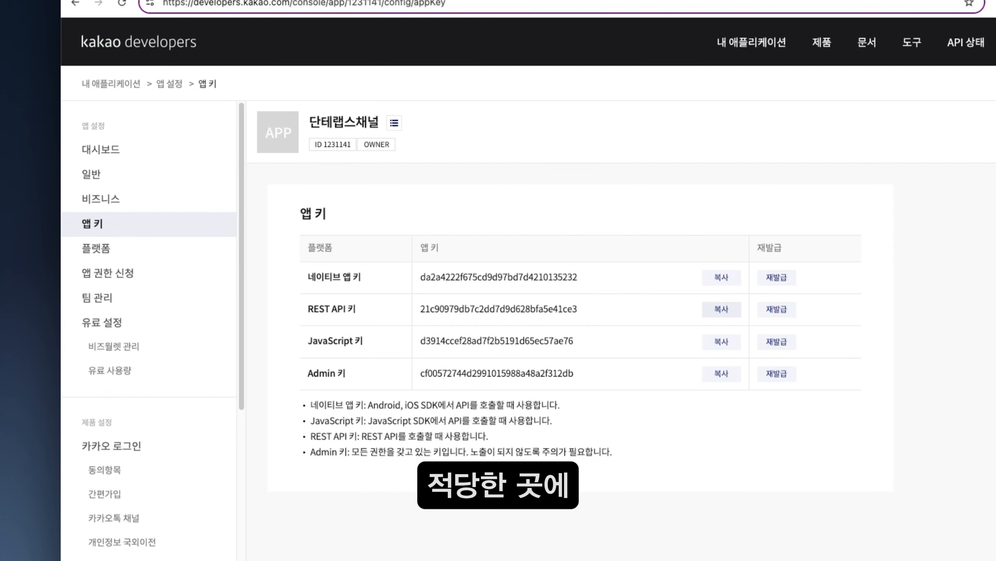
key("ctrl+Tab")
left_click(659, 176)
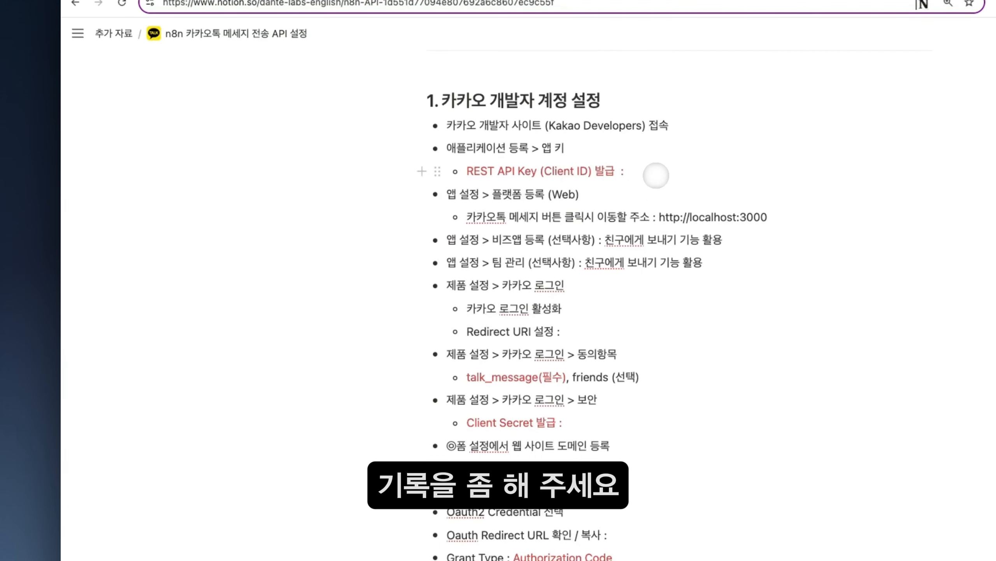
key("super+v")
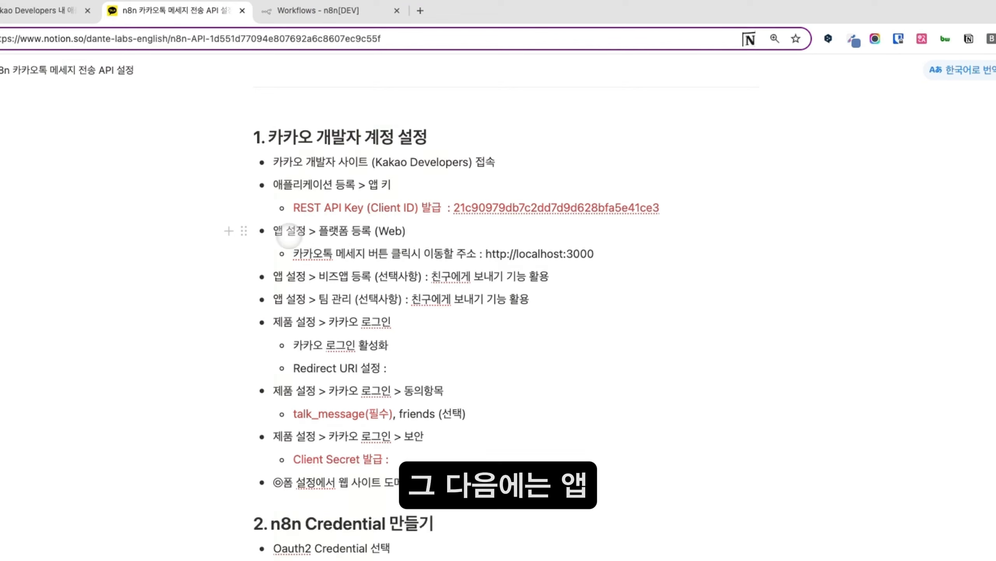
left_click_drag(278, 231, 398, 227)
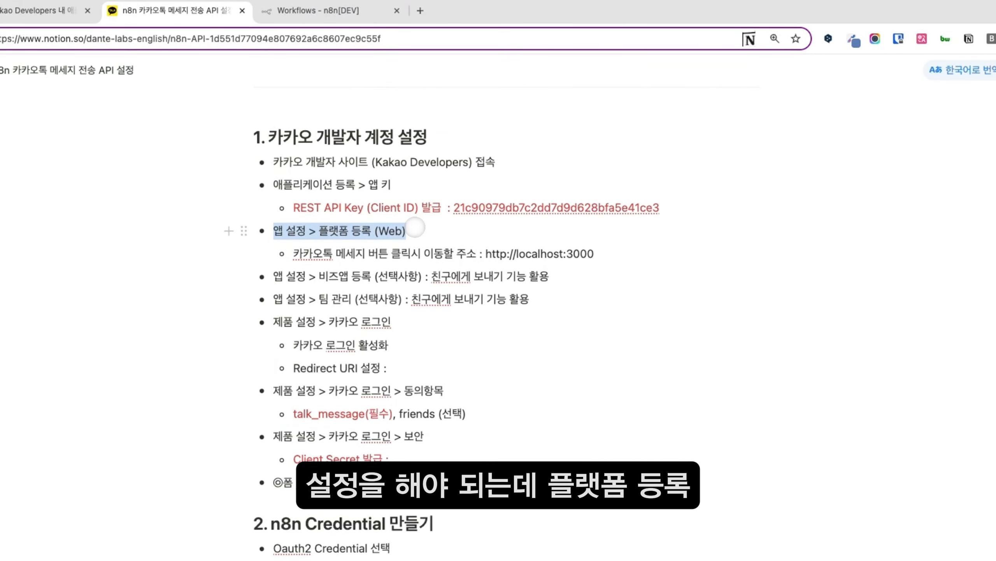
left_click(353, 235)
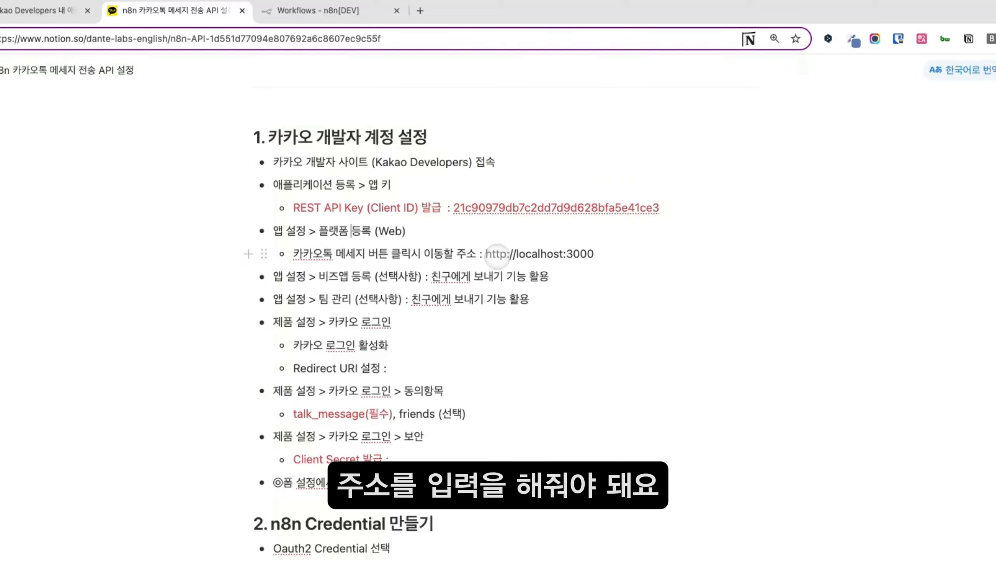
left_click_drag(486, 253, 634, 251)
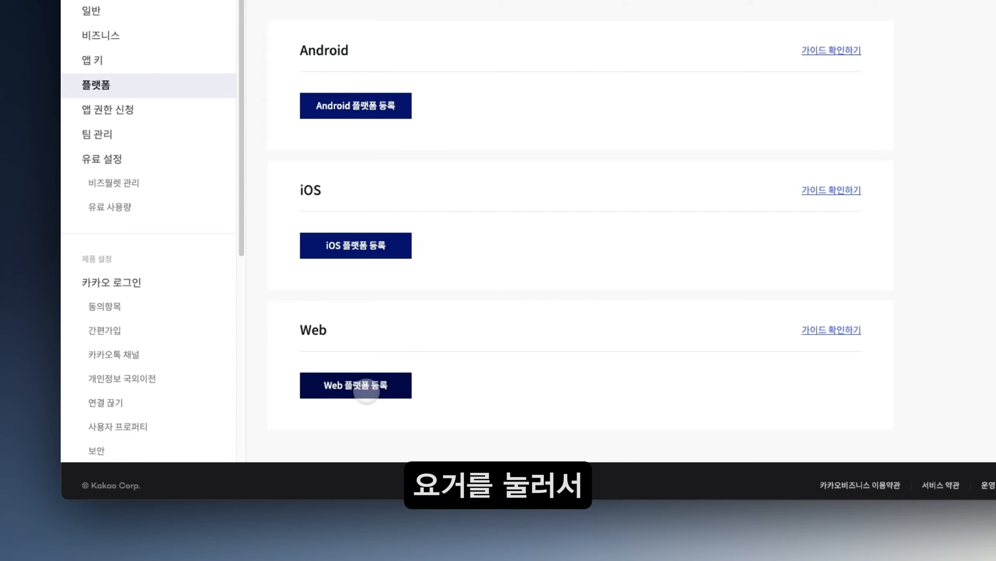
left_click(366, 391)
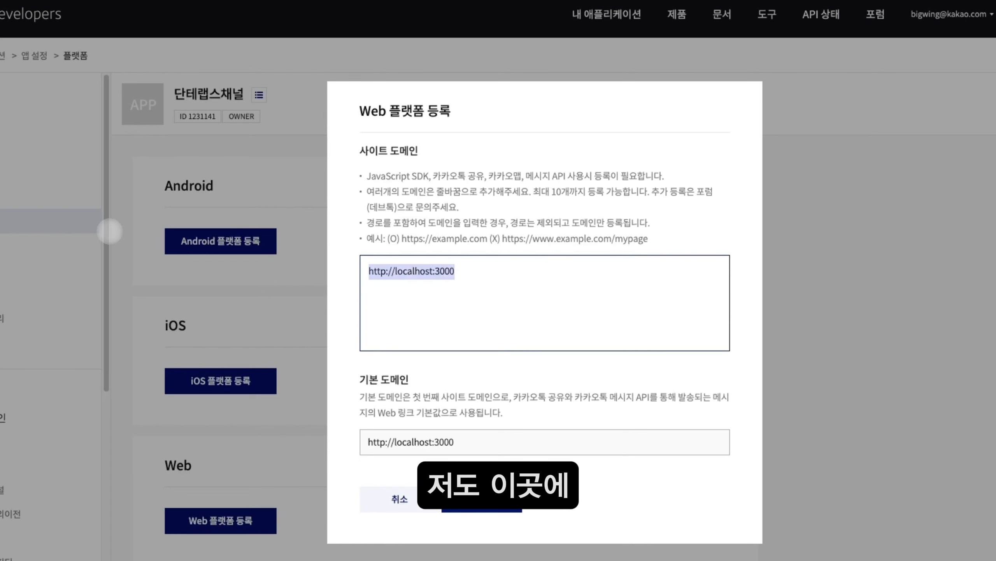
type("http://exa")
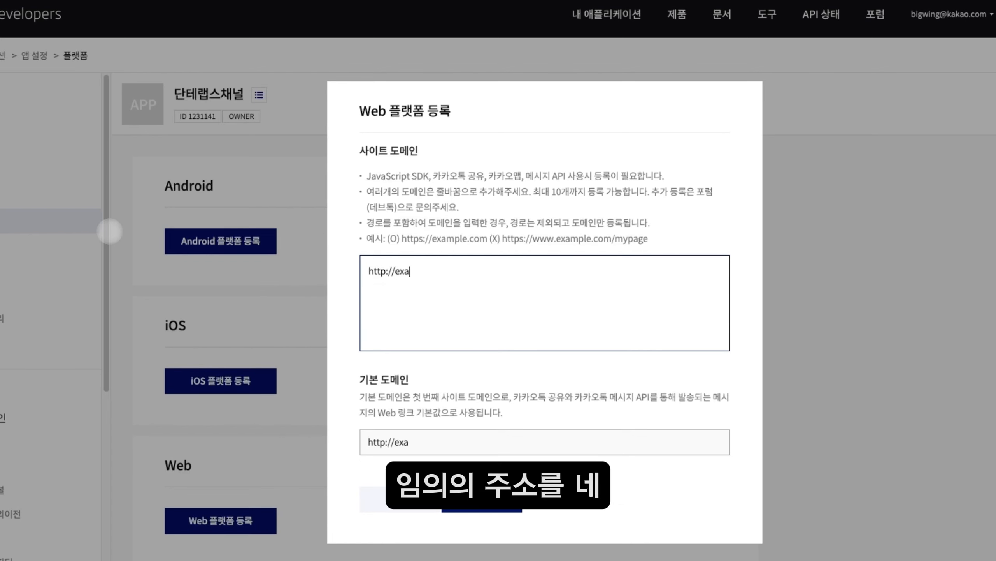
type("mple.com")
left_click(493, 510)
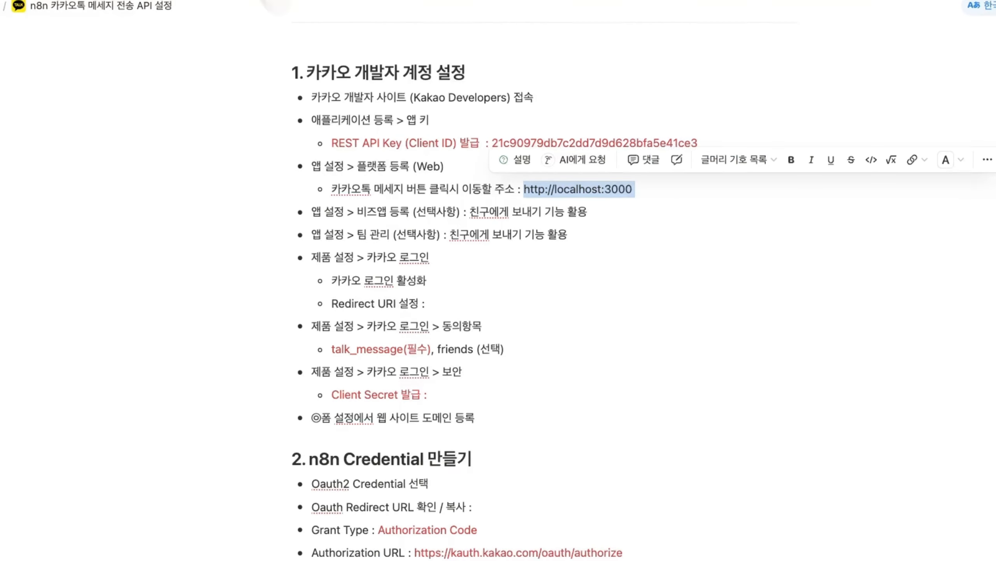
Check the optional biz app item in the Notion guide and invite a team member by e-mail to the Kakao app with the EDITOR role
left_click_drag(312, 212, 559, 213)
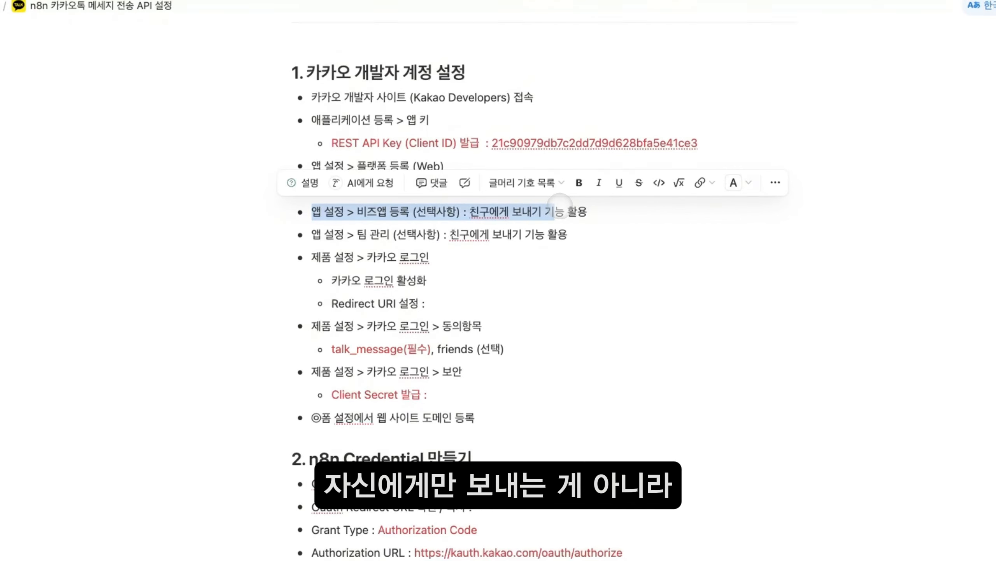
left_click(557, 233)
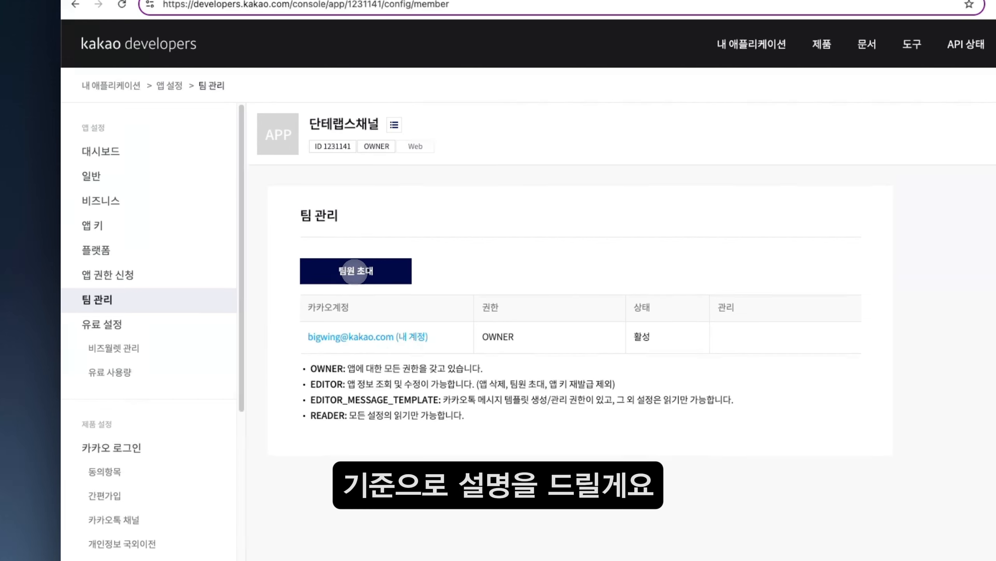
left_click(355, 271)
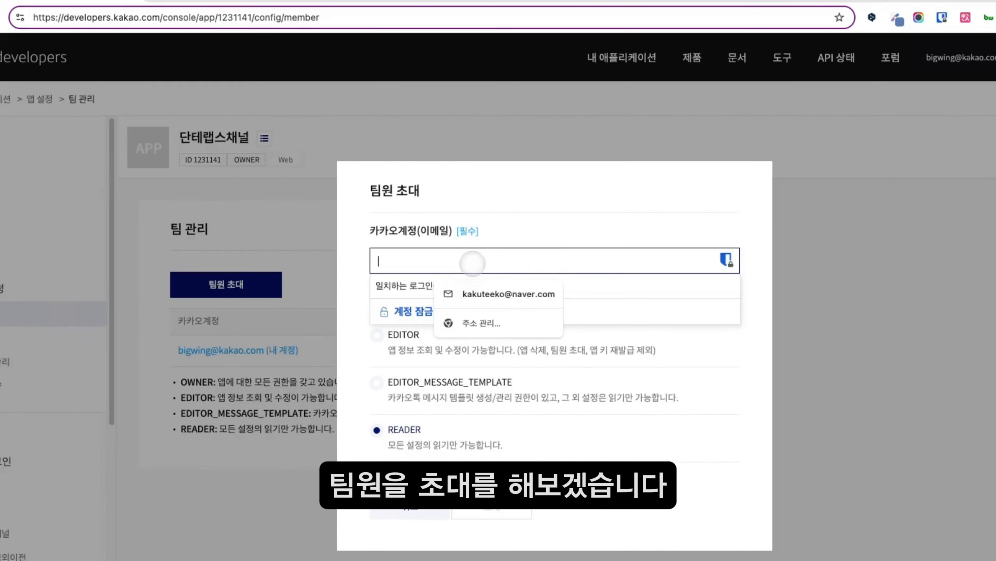
key("Down")
key("Return")
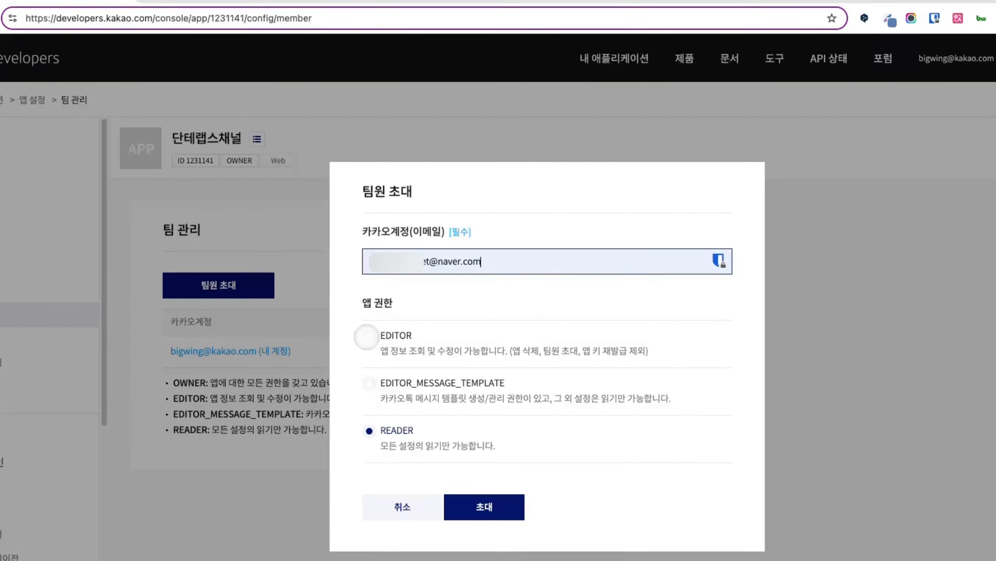
left_click(368, 336)
left_click(497, 504)
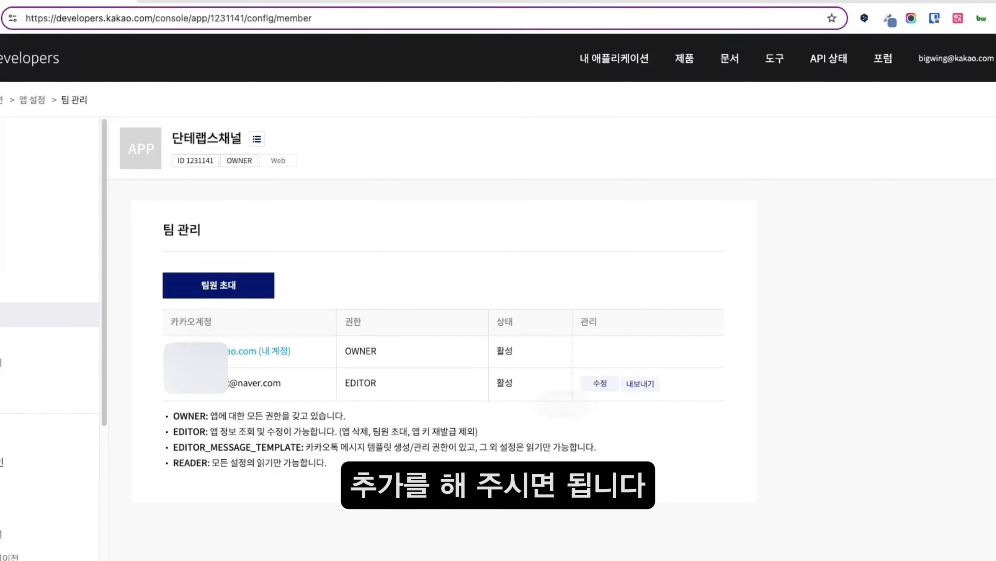
Check the guide's biz app item, then review the test app section and the biz app conversion requirements in the Kakao app settings
left_click(198, 2)
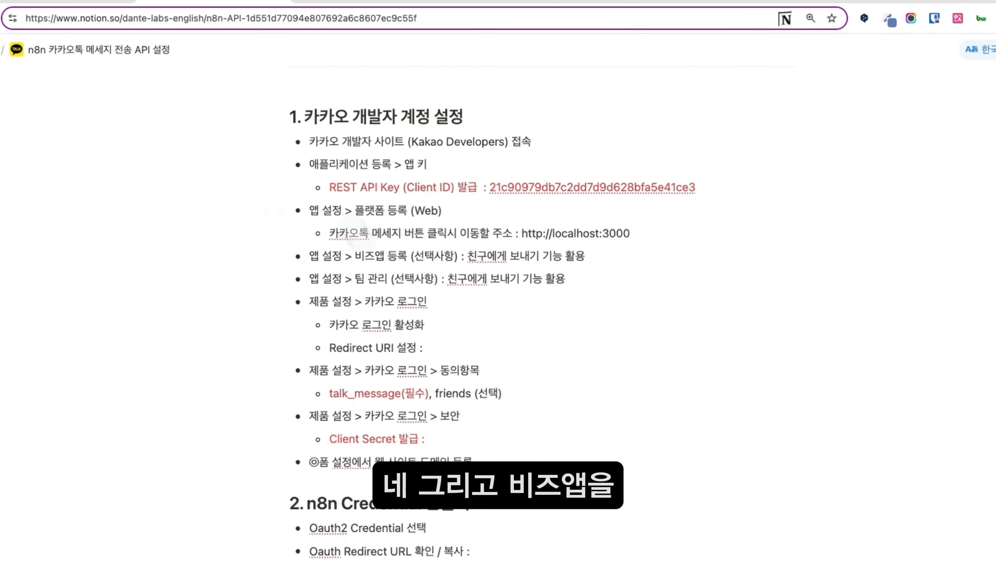
key("ctrl+Tab")
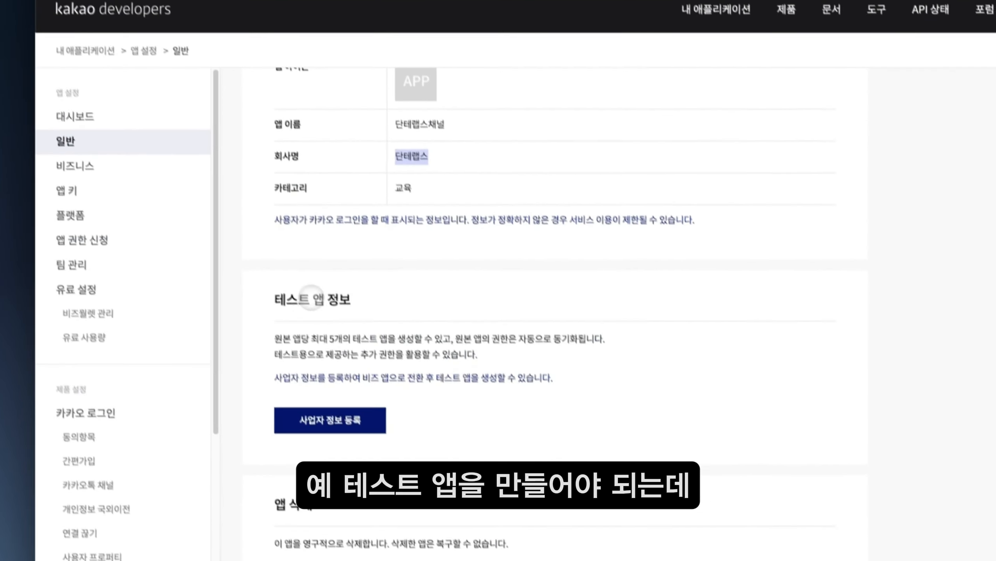
left_click_drag(273, 301, 358, 304)
left_click_drag(263, 319, 443, 319)
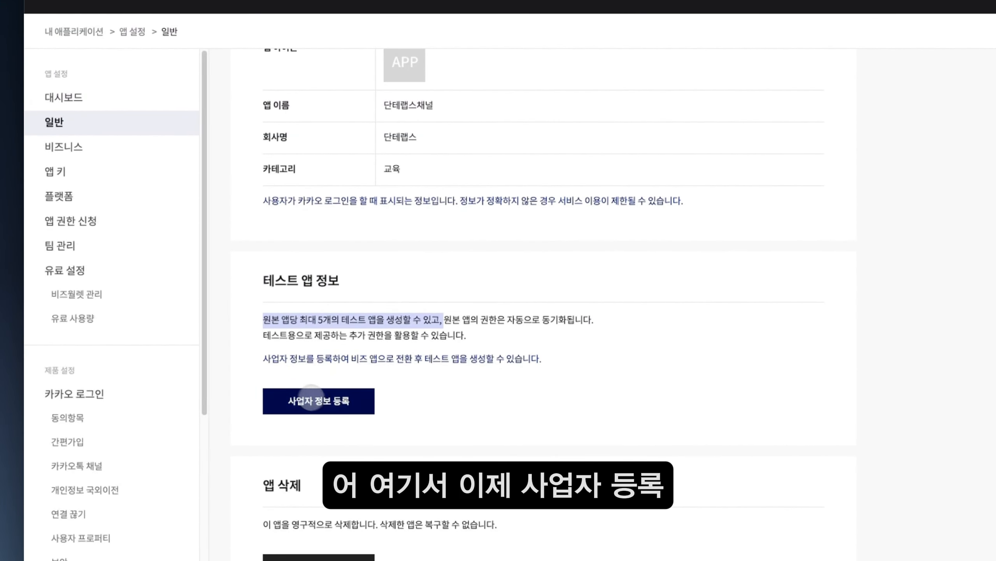
left_click(320, 401)
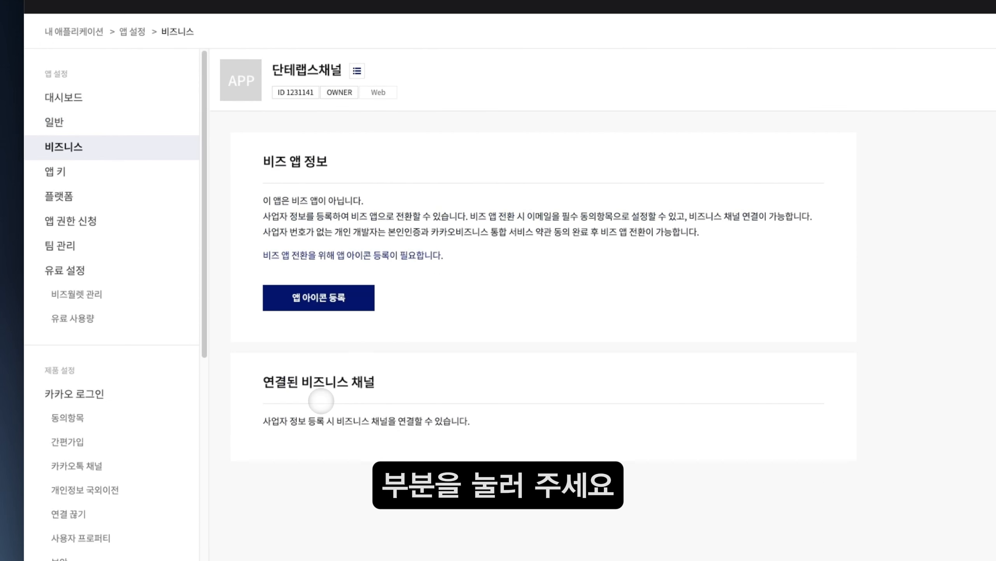
left_click_drag(263, 256, 458, 258)
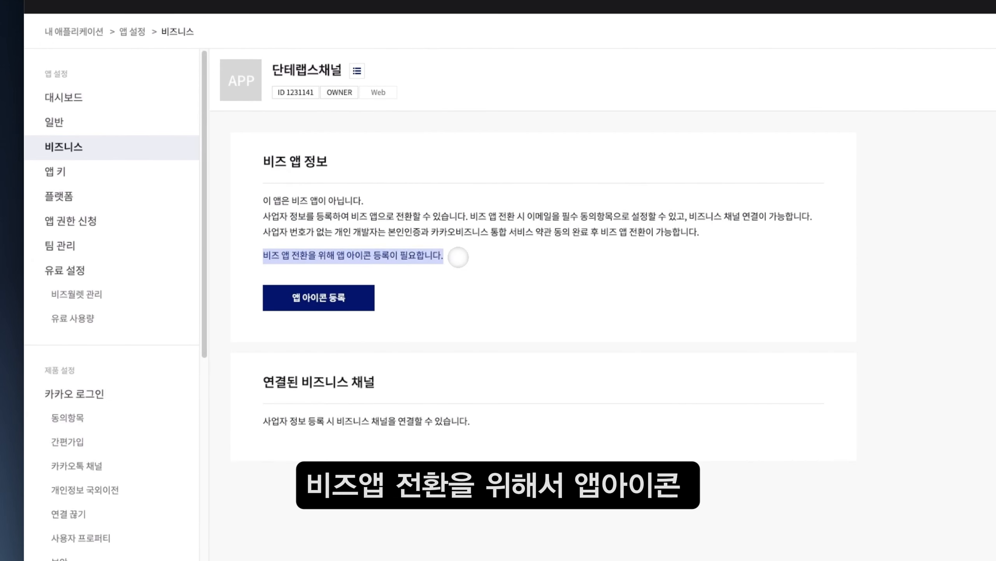
Upload the 단테랩스 logo as the app icon in the Kakao app's basic information and save it
left_click(321, 296)
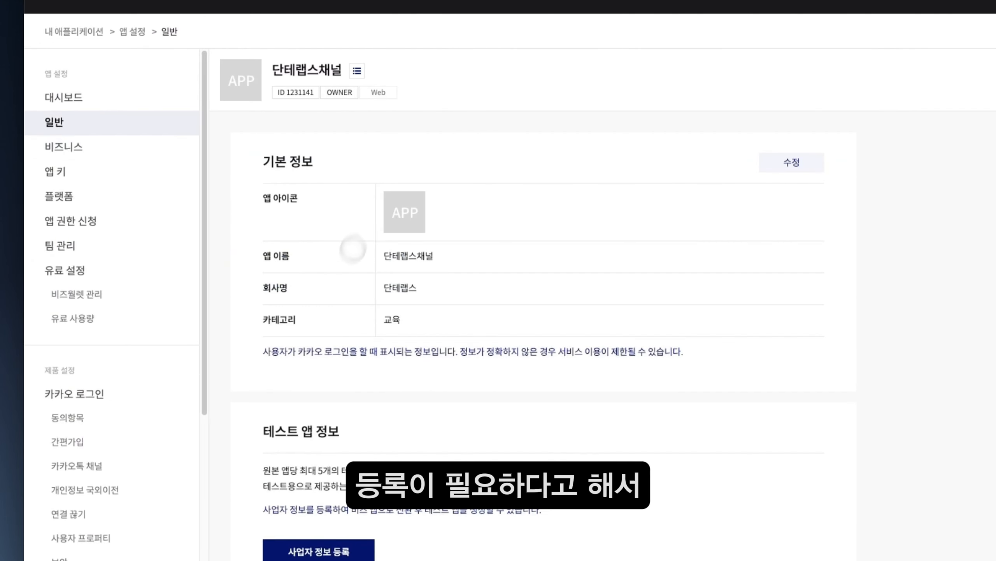
left_click(784, 161)
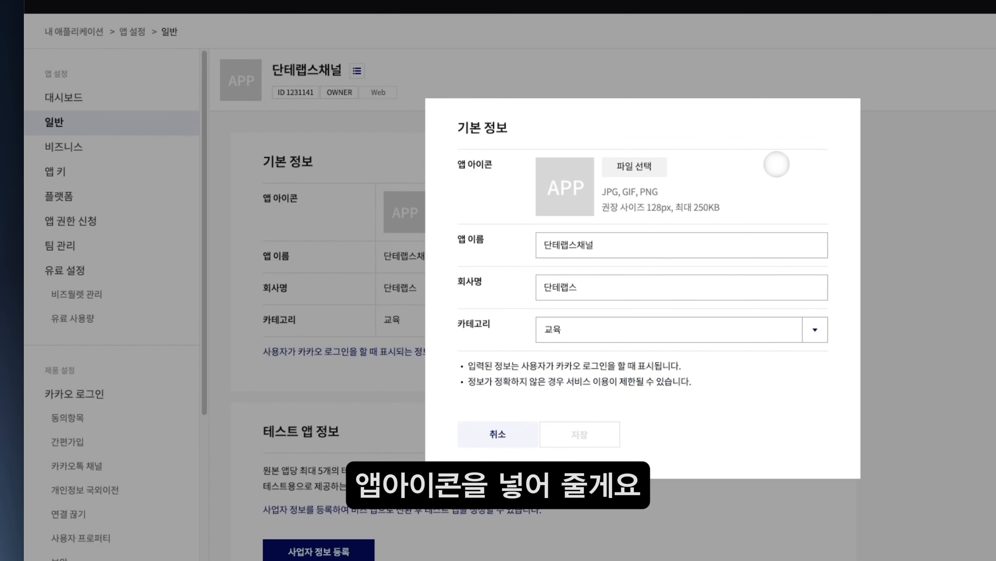
left_click(570, 441)
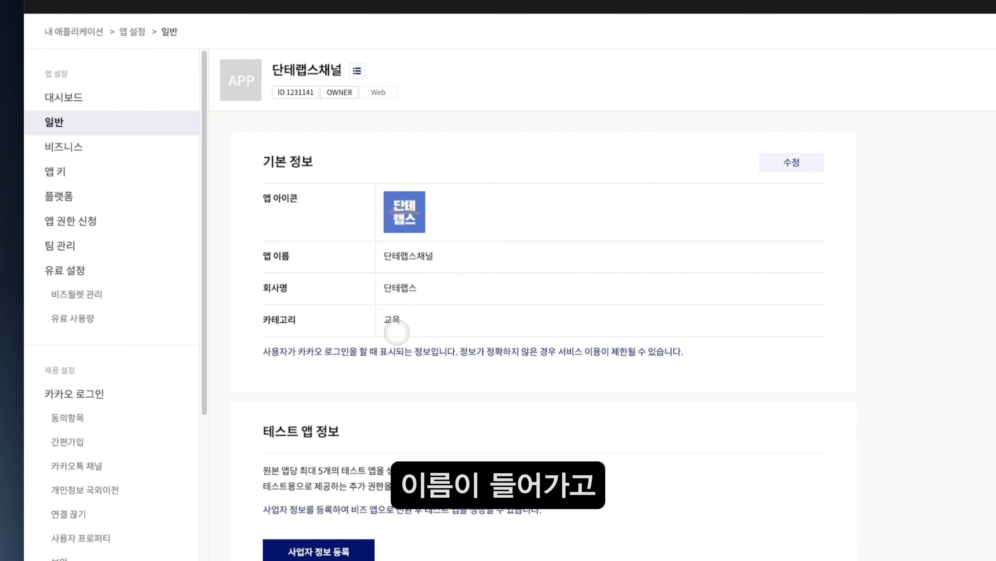
Convert the Kakao app to an individual developer biz app with 메시지 보내기 as the conversion purpose
scroll(411, 331, "down", 1)
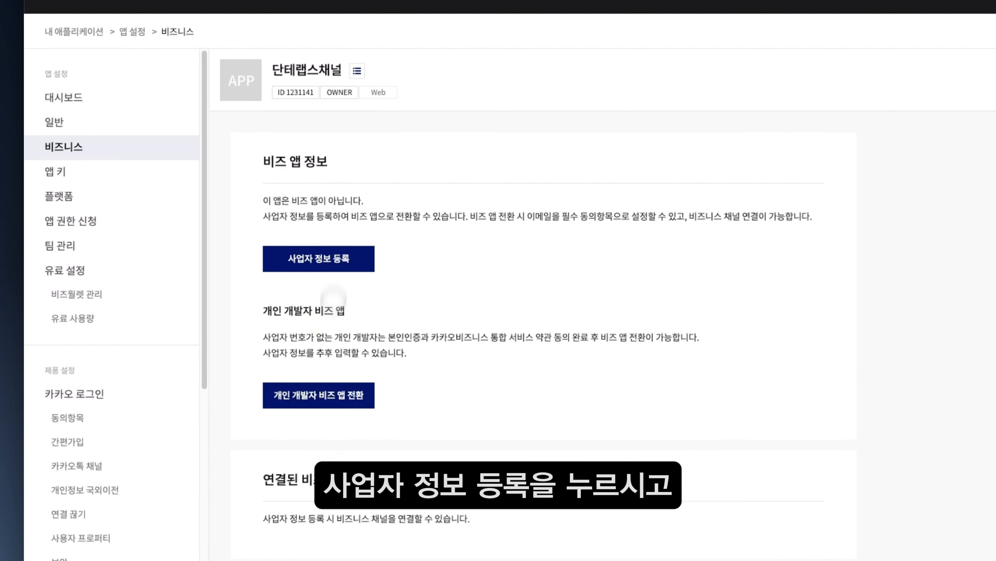
scroll(351, 242, "down", 1)
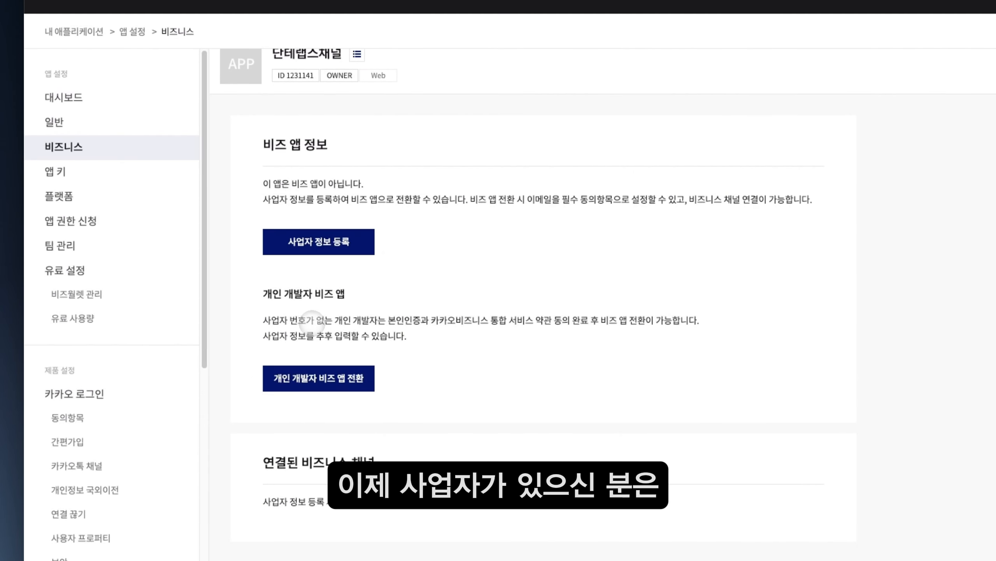
scroll(452, 223, "down", 1)
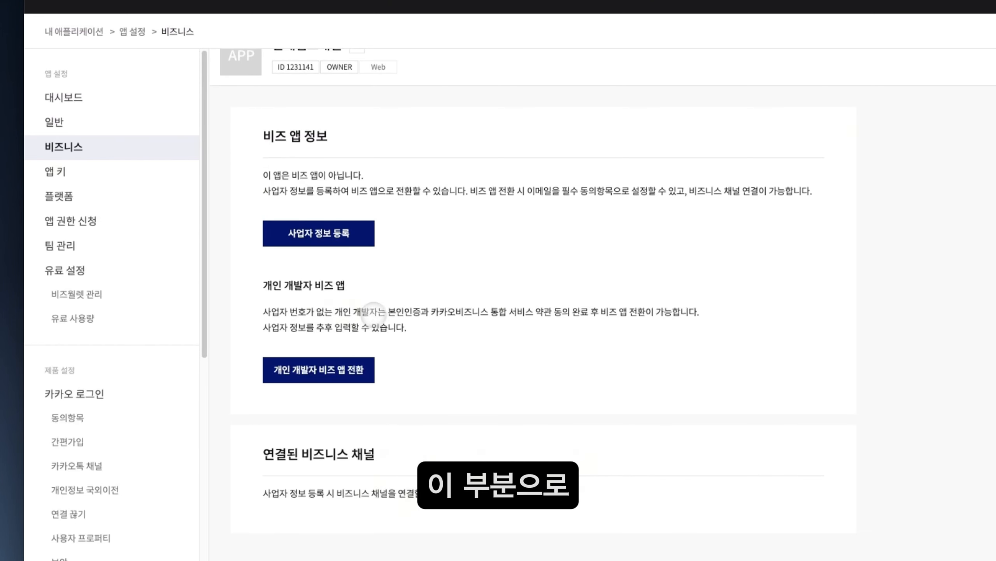
left_click_drag(344, 311, 655, 312)
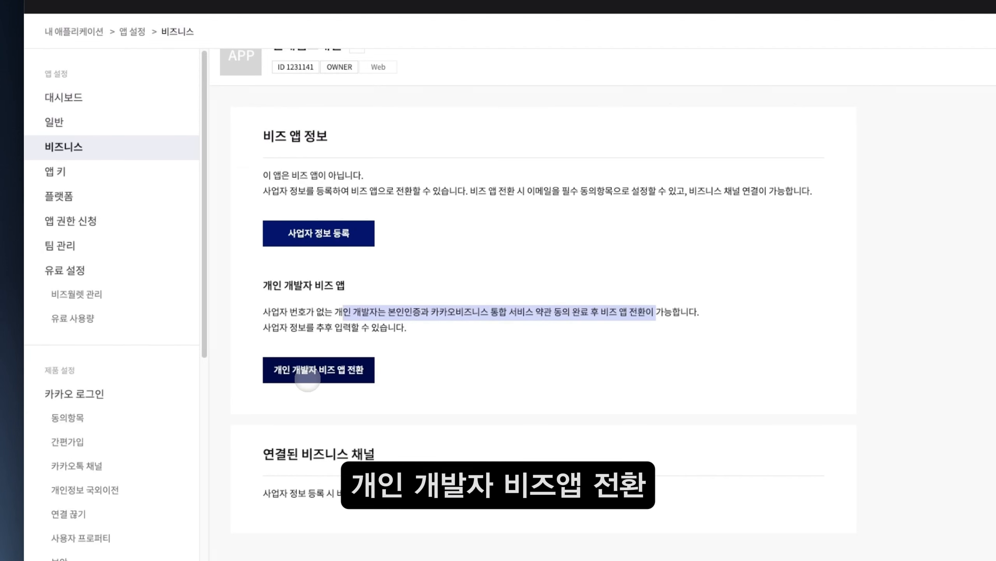
left_click(316, 376)
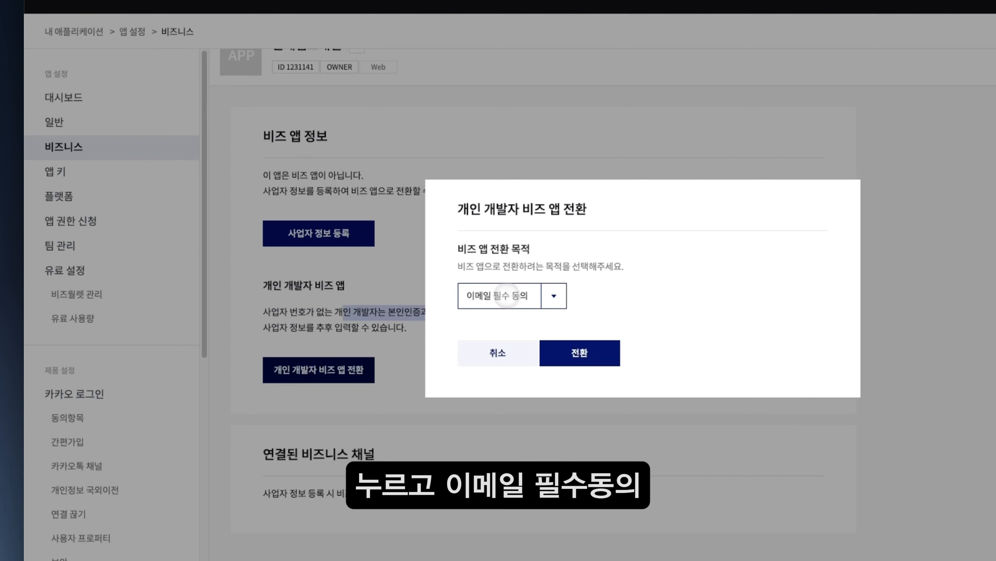
left_click(559, 291)
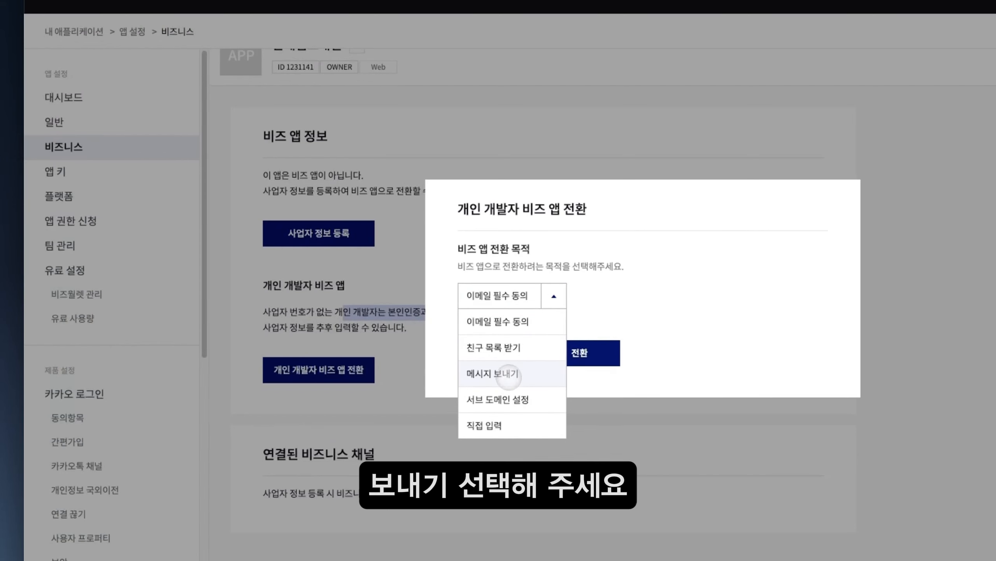
left_click(509, 375)
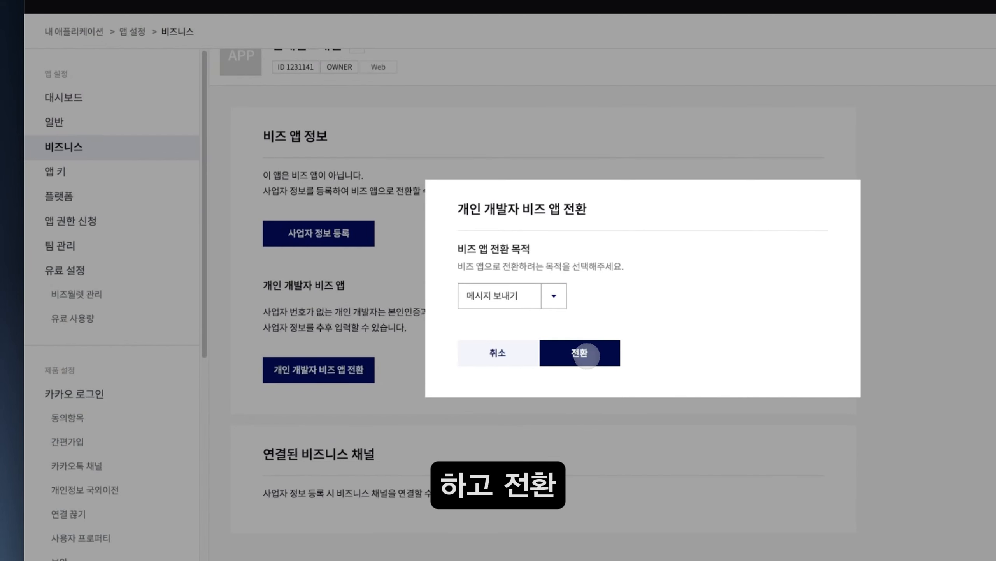
left_click(587, 356)
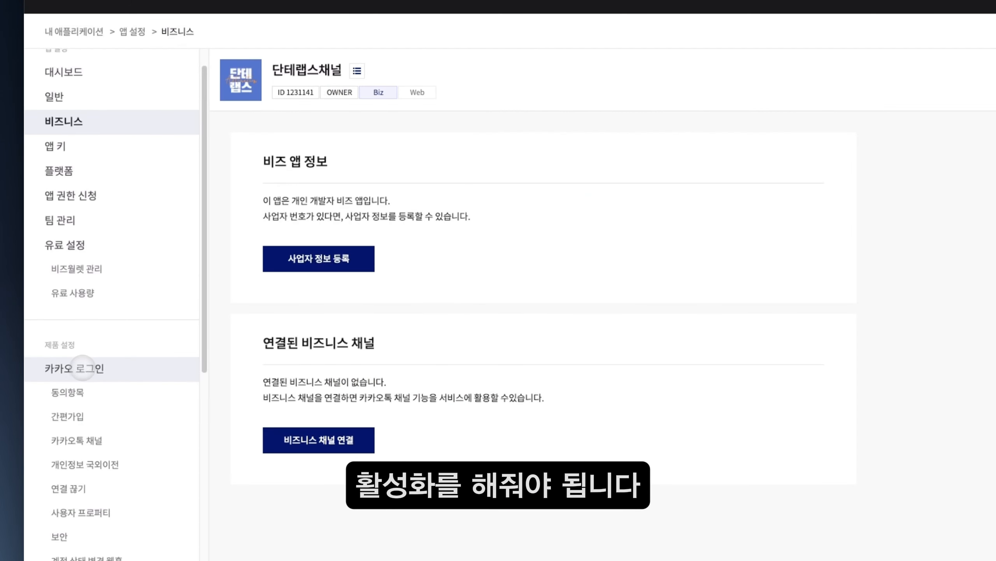
Activate Kakao Login (카카오 로그인) for the application in its product settings
left_click(70, 365)
left_click_drag(45, 344, 89, 345)
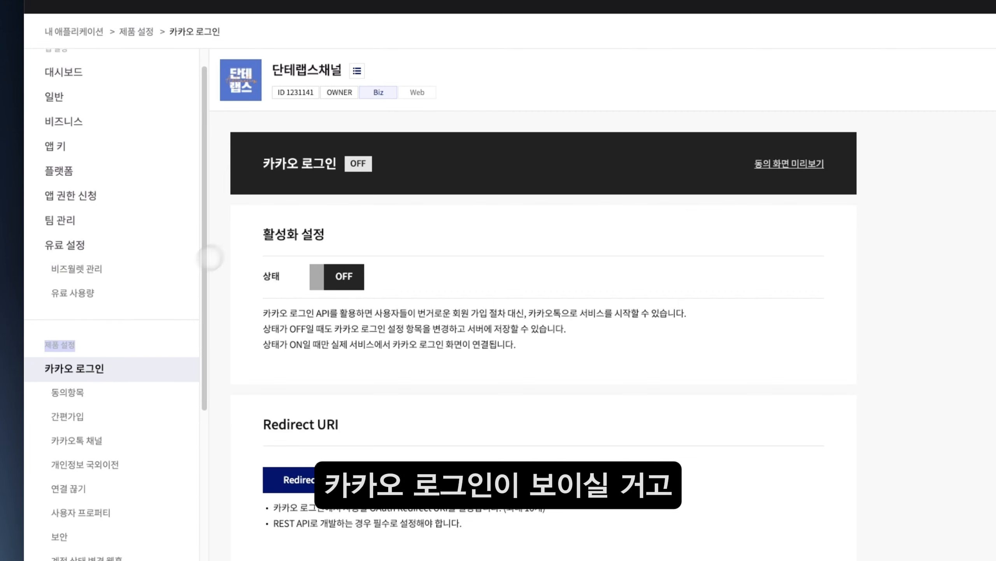
scroll(209, 257, "down", 1)
left_click_drag(261, 202, 314, 196)
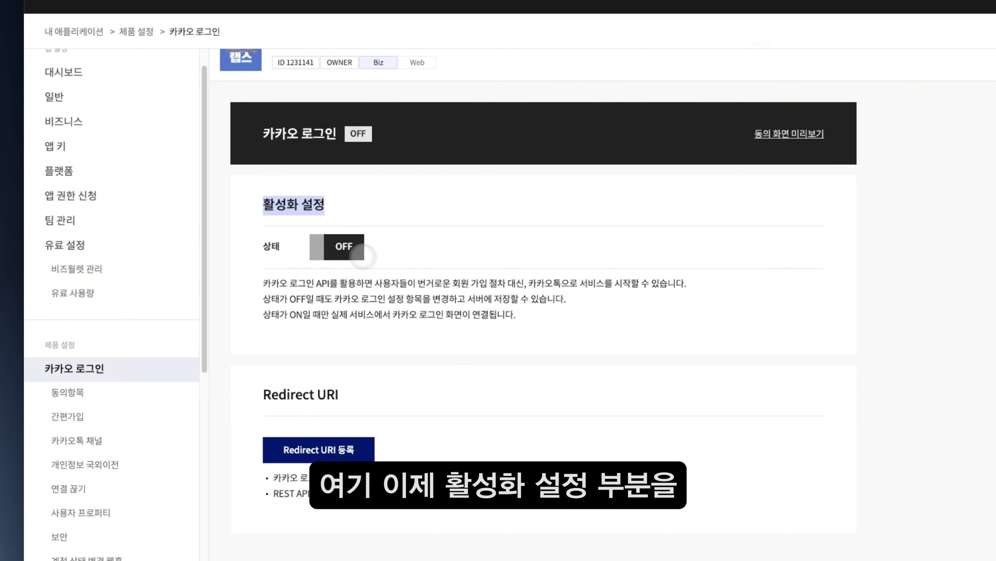
left_click(353, 249)
left_click(564, 333)
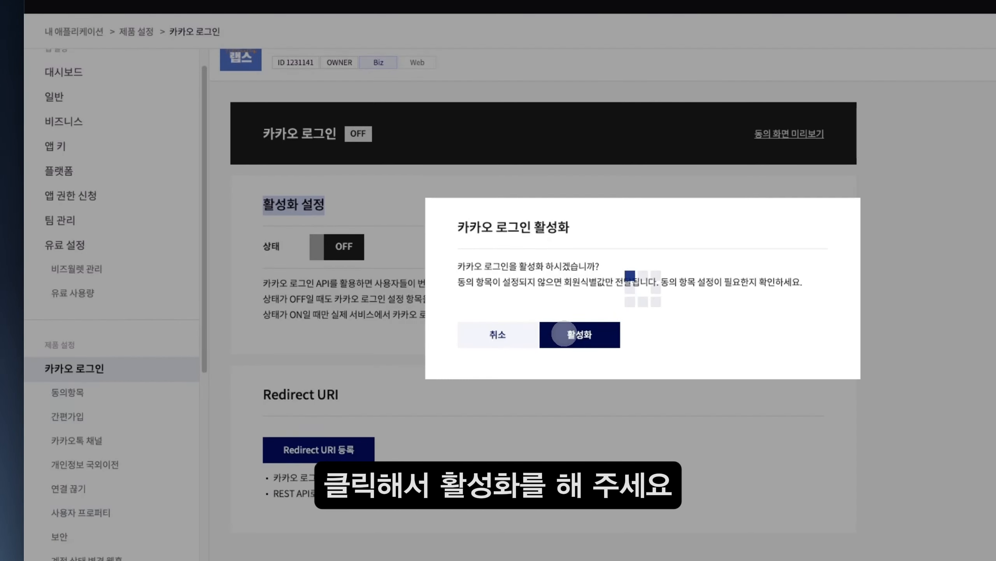
Check Kakao Login's Redirect URI section, then switch to n8n and create a new workflow with an HTTP Request node
scroll(480, 323, "down", 4)
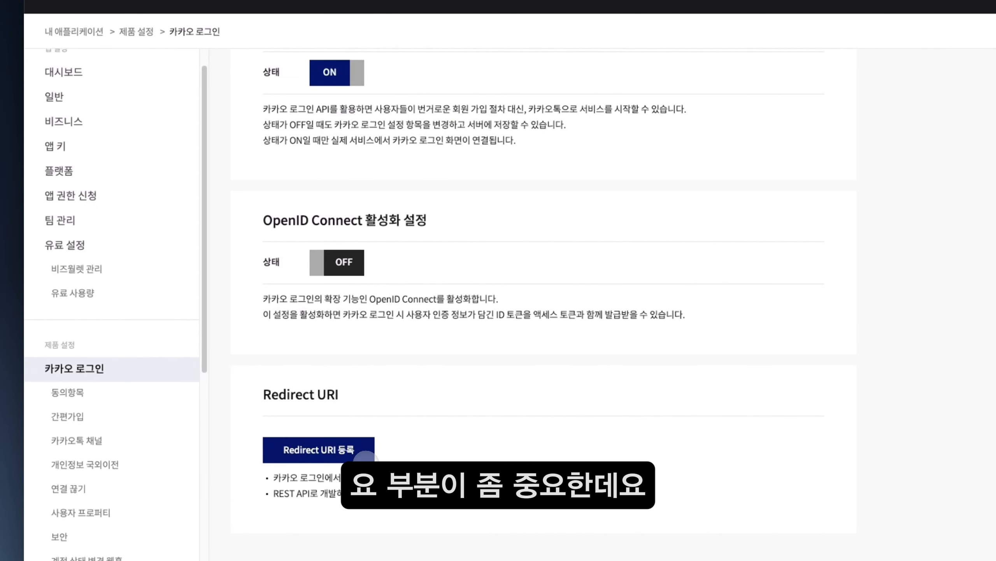
left_click(365, 455)
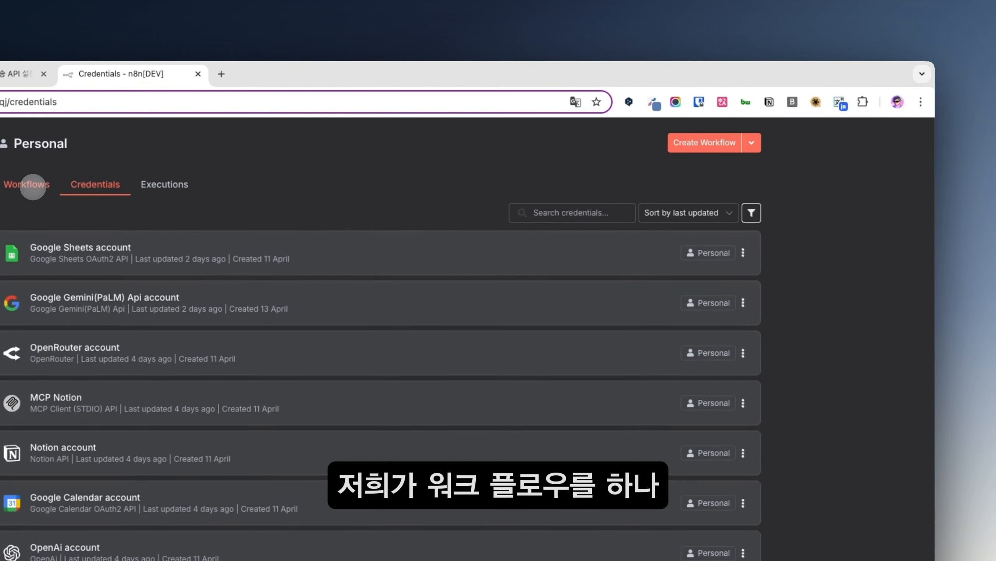
left_click(673, 146)
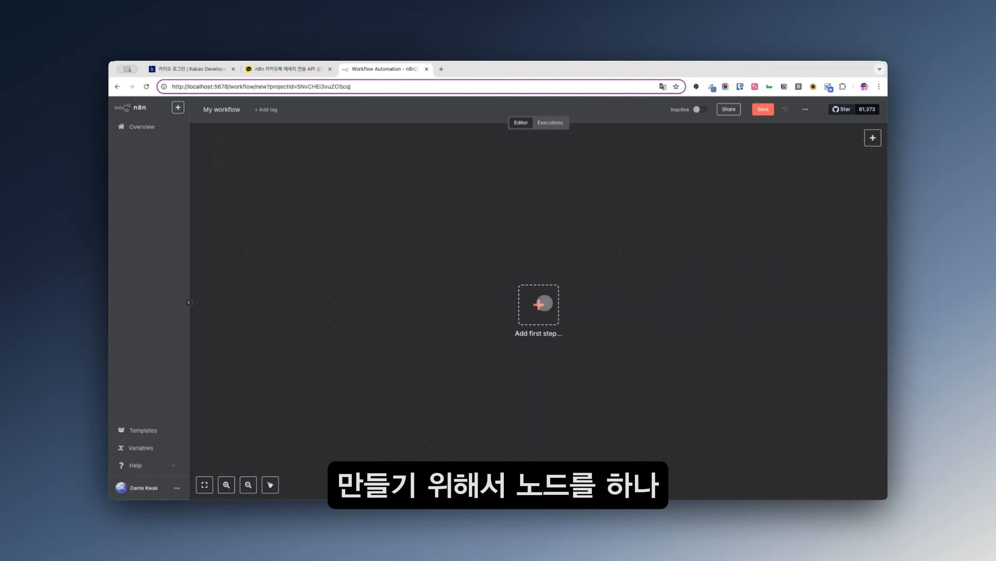
left_click(542, 305)
type("http")
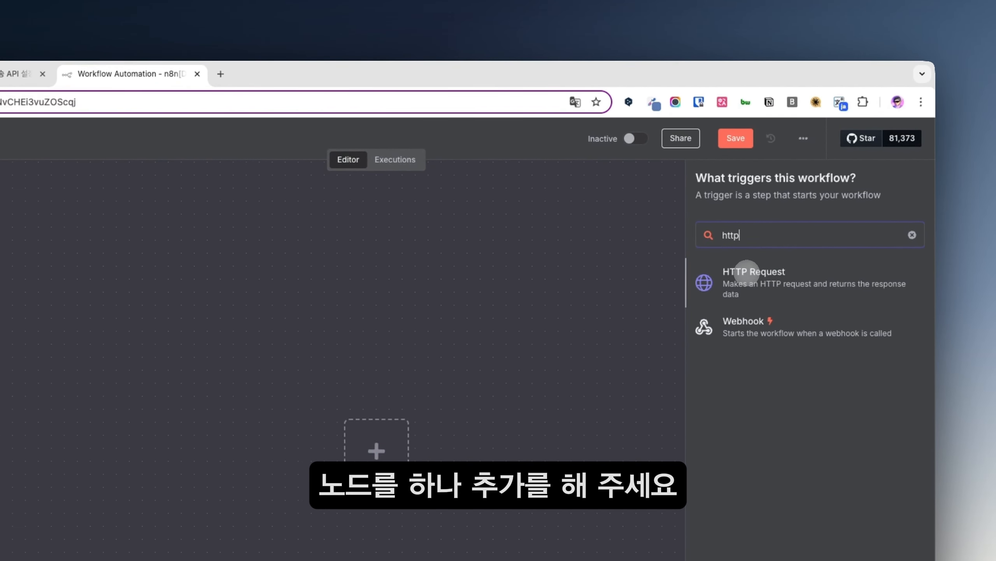
left_click(747, 275)
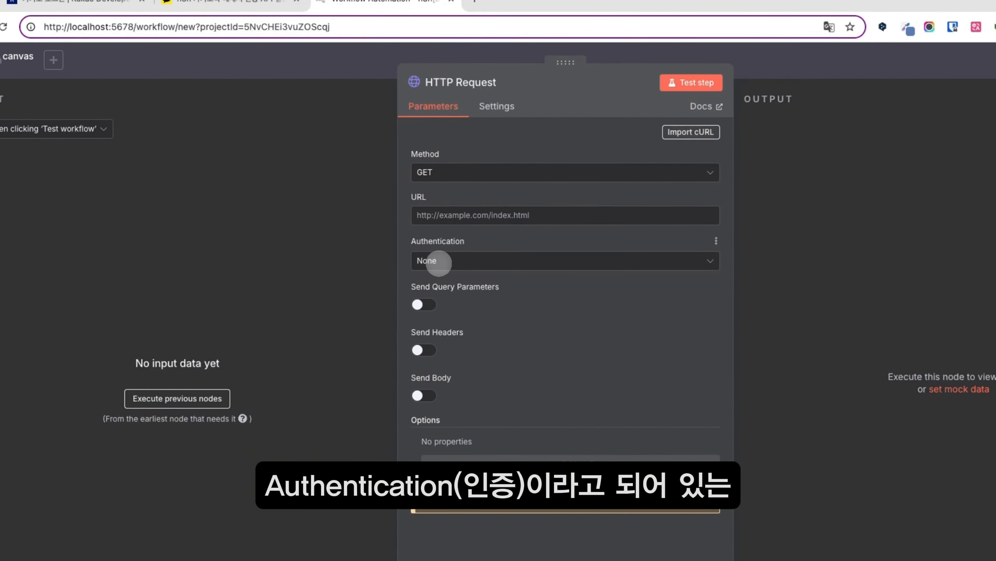
Set the HTTP Request node's authentication to Generic Credential Type with OAuth2 API and start a new credential
left_click(438, 263)
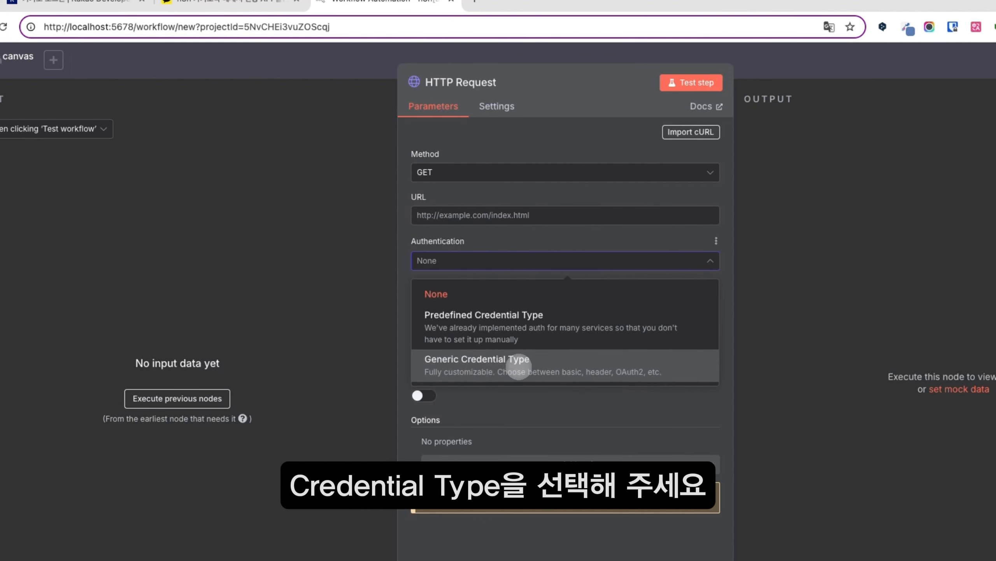
left_click(519, 366)
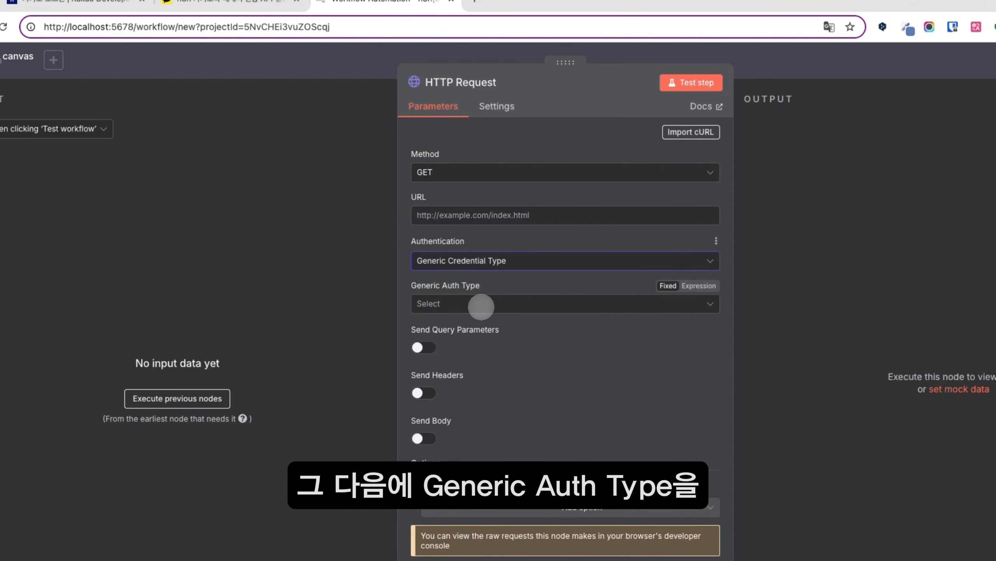
left_click(459, 303)
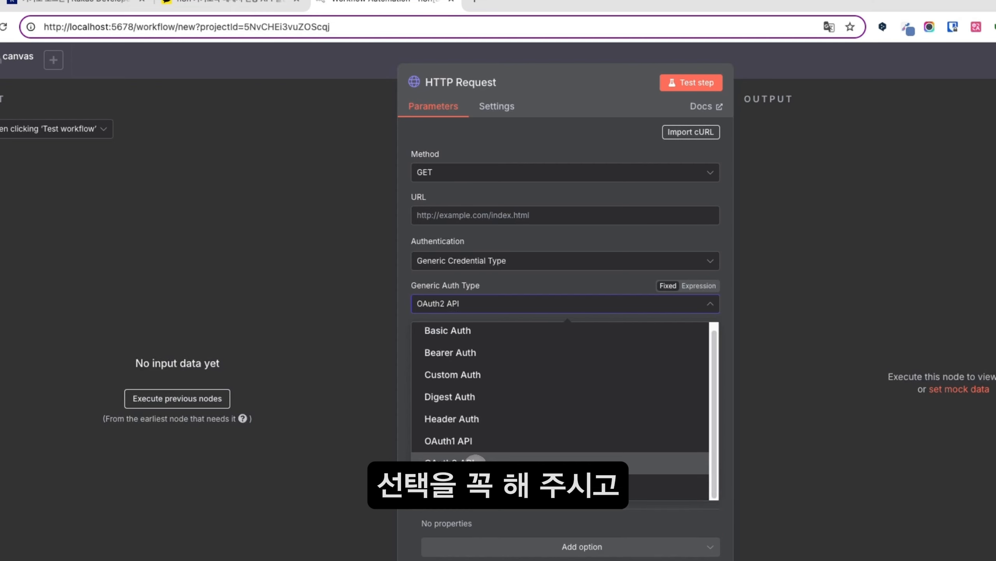
left_click(475, 462)
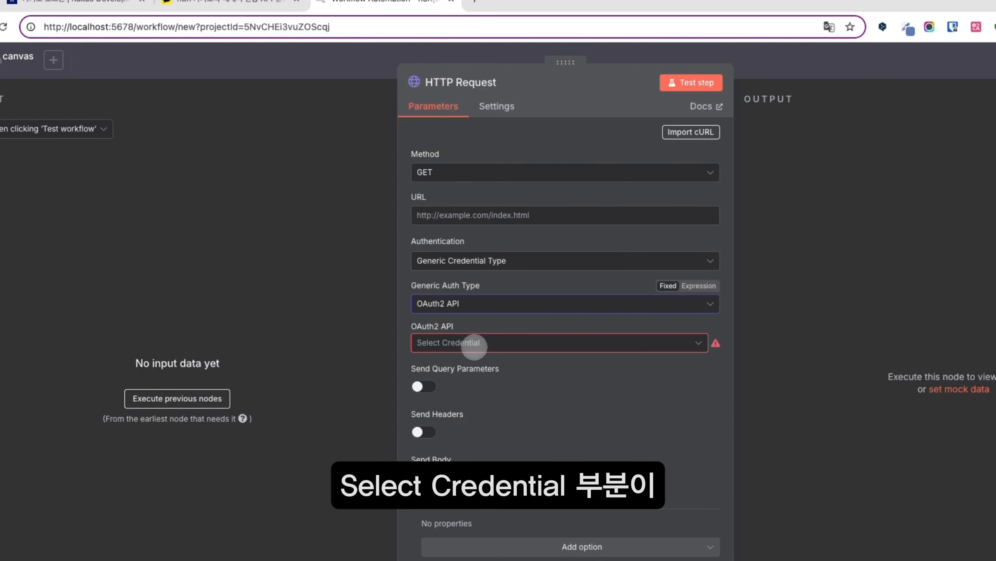
left_click(480, 345)
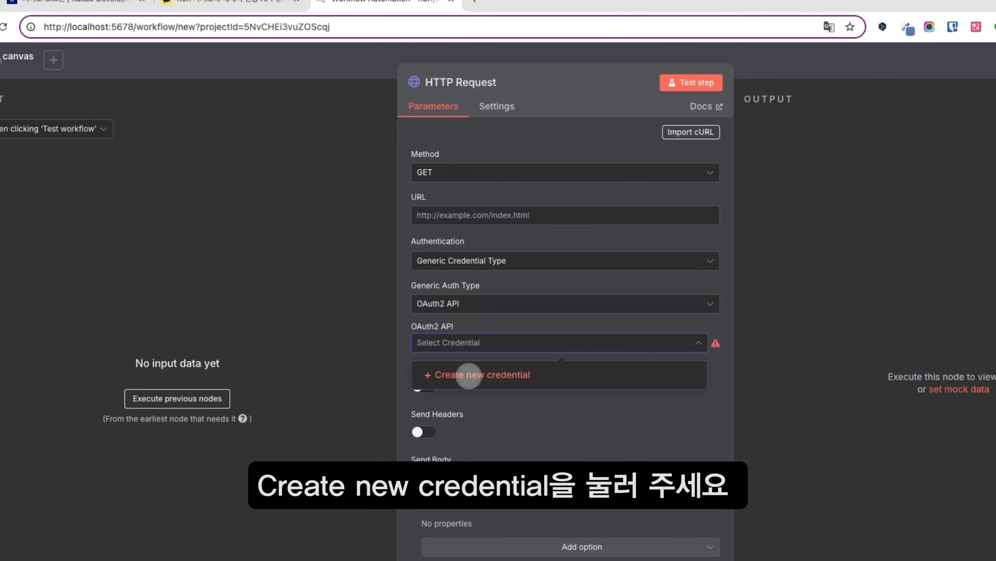
left_click(526, 376)
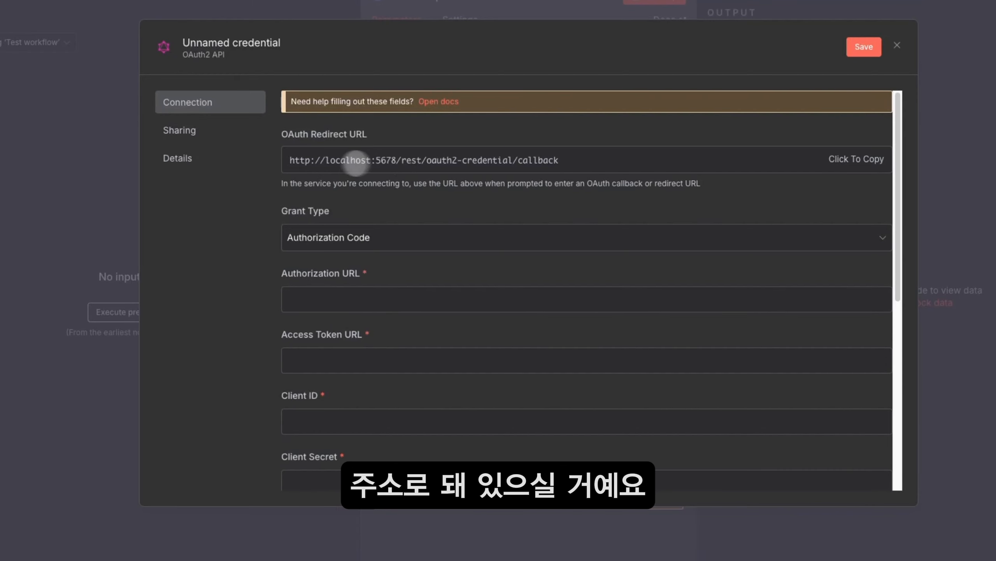
Rename the new OAuth2 credential as Kakao credential
left_click(204, 42)
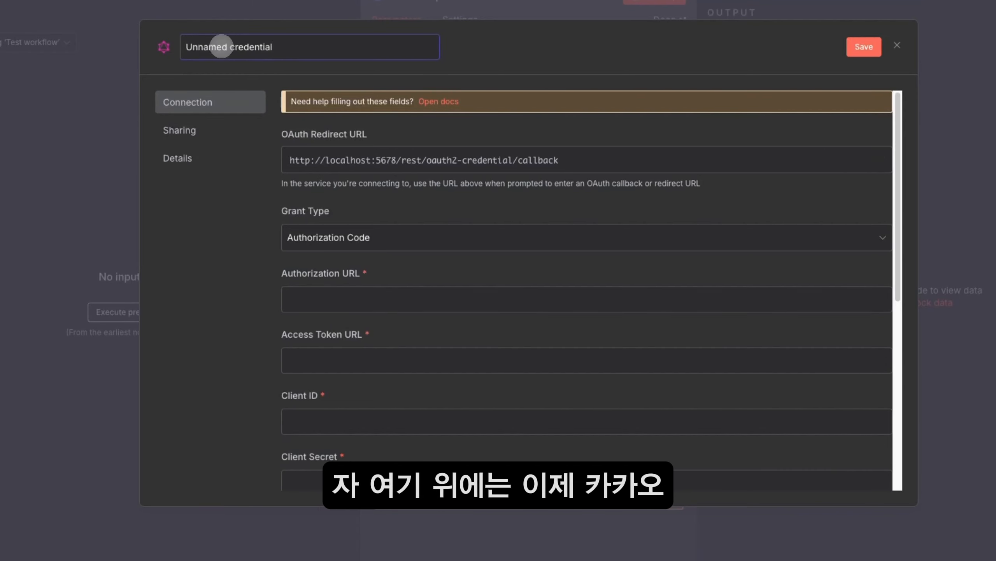
double_click(221, 46)
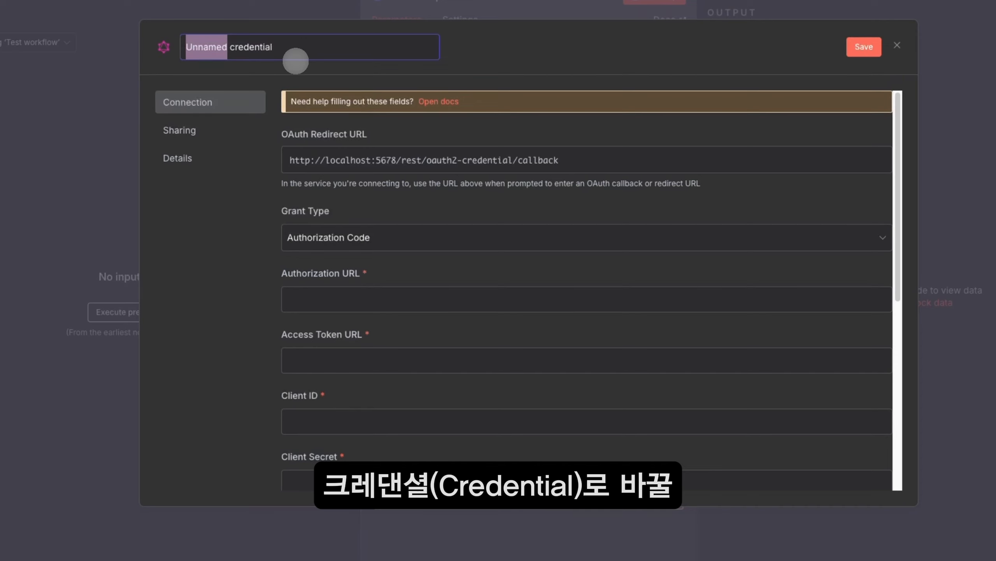
type("Kakao")
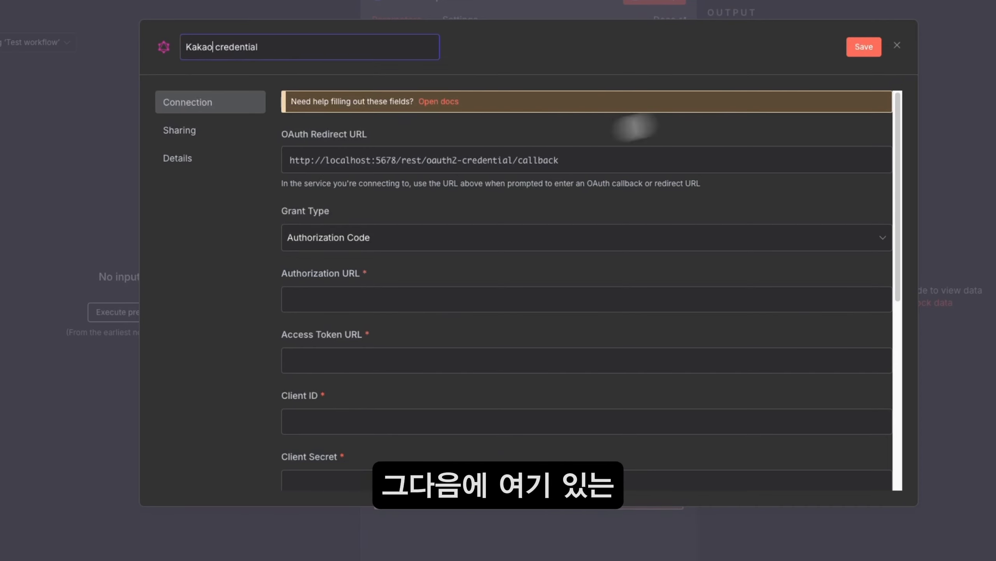
left_click(428, 162)
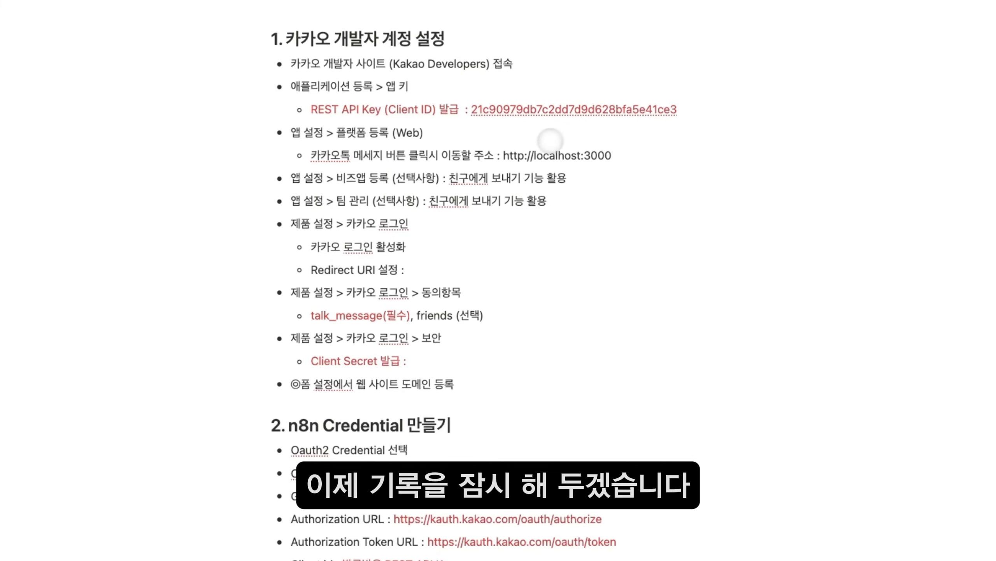
scroll(577, 179, "up", 2)
left_click(438, 343)
type("http://localhost:5678/rest/oauth2-credential/callback")
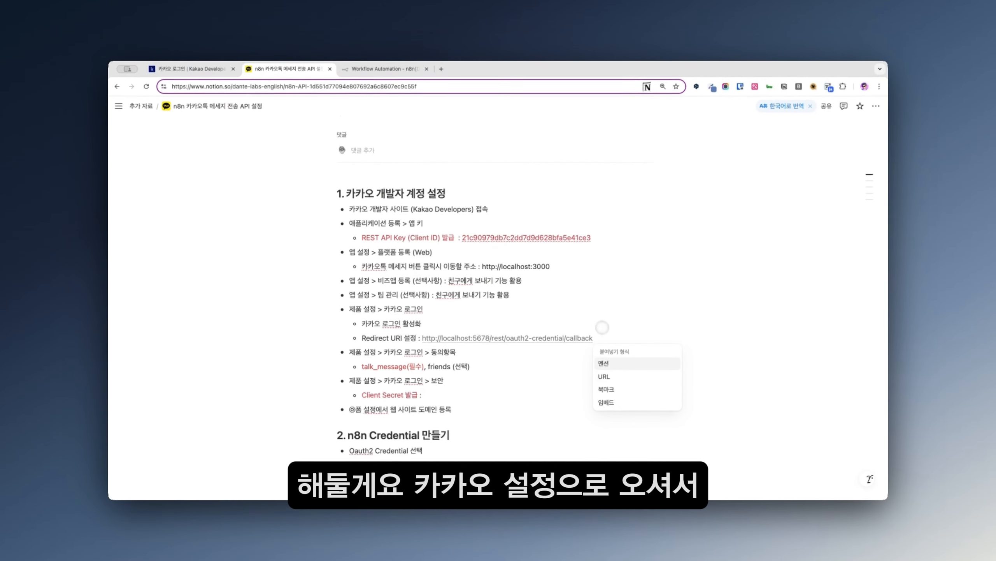
left_click_drag(693, 326, 632, 320)
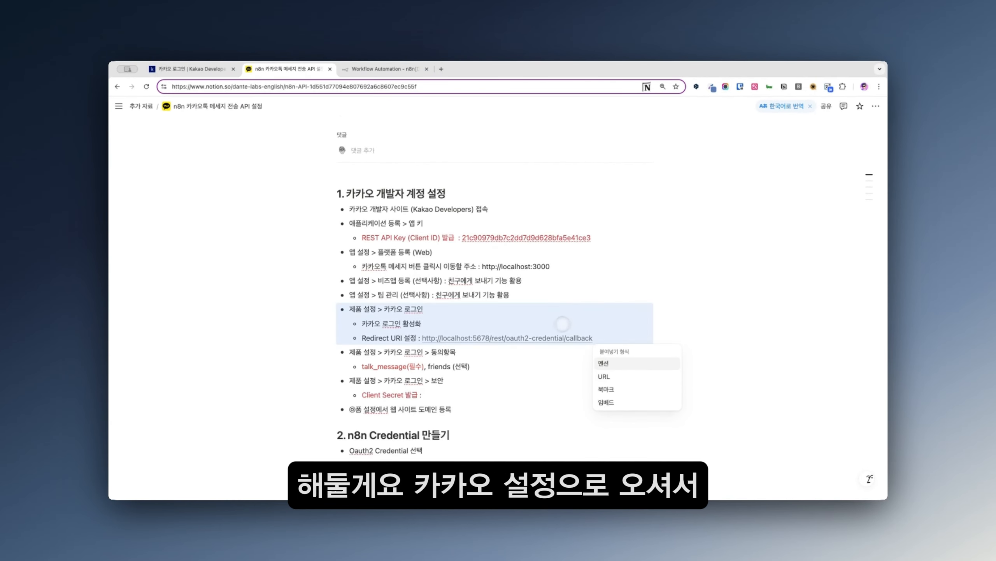
key("ctrl+shift+Tab")
left_click(300, 398)
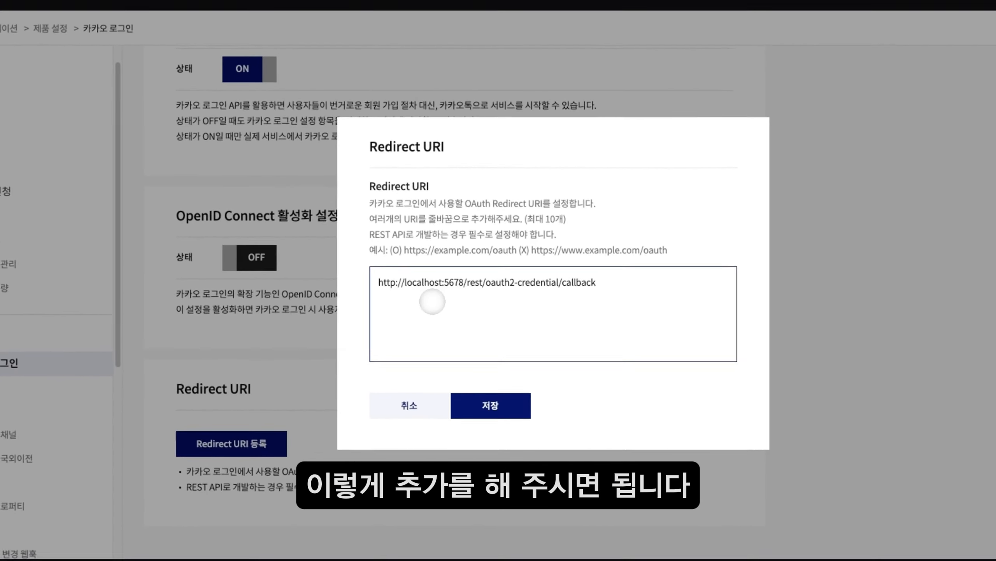
left_click(495, 406)
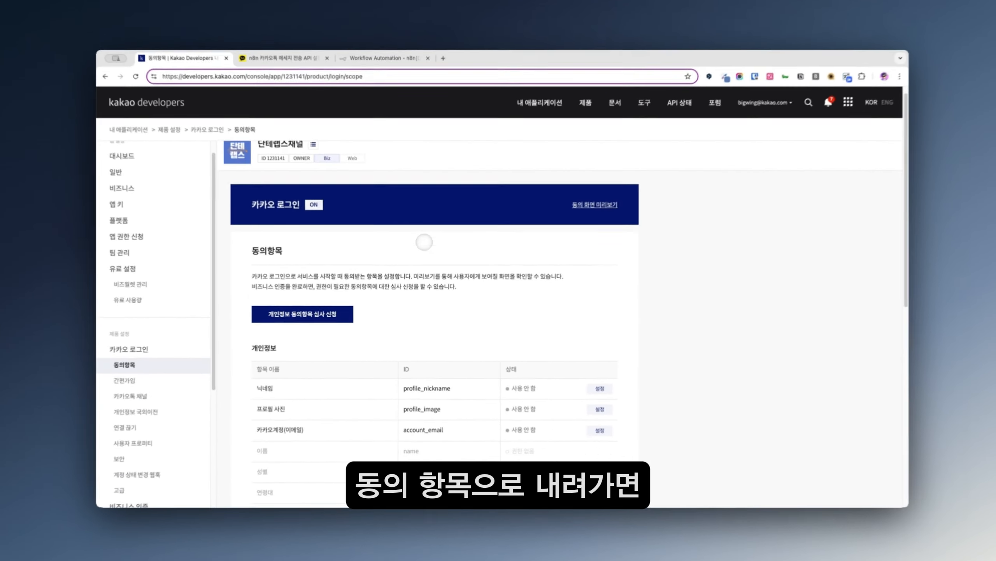
In the 동의항목 page, set the friends item to 이용 중 동의 with the consent purpose 업무자동화 and save it
scroll(424, 242, "down", 10)
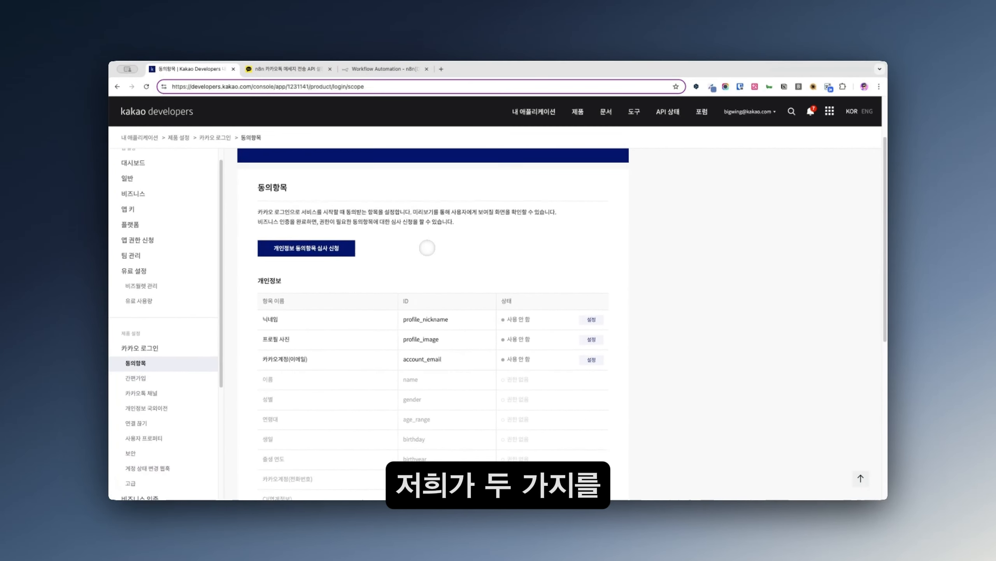
scroll(429, 246, "up", 3)
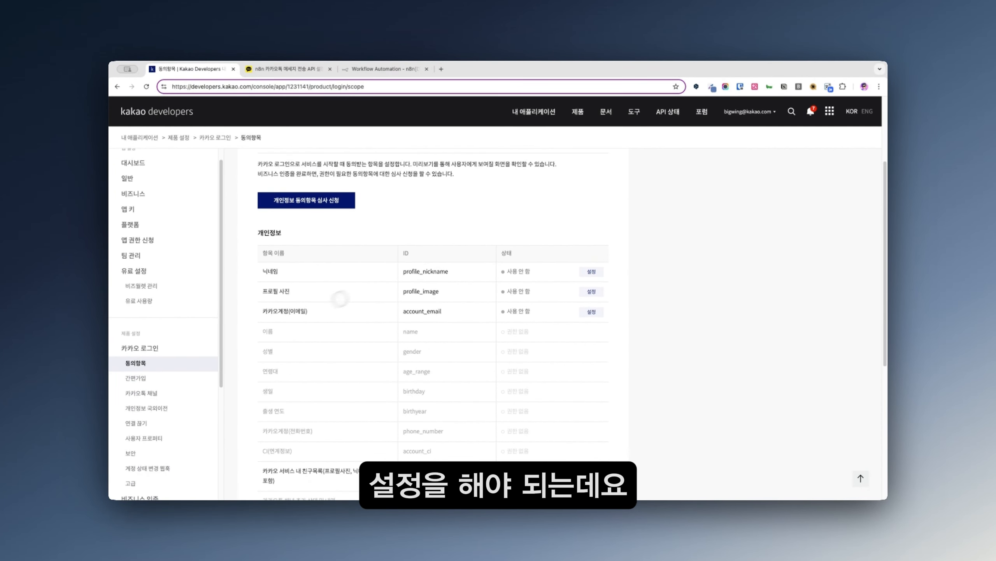
scroll(396, 317, "down", 1)
left_click_drag(260, 417, 632, 426)
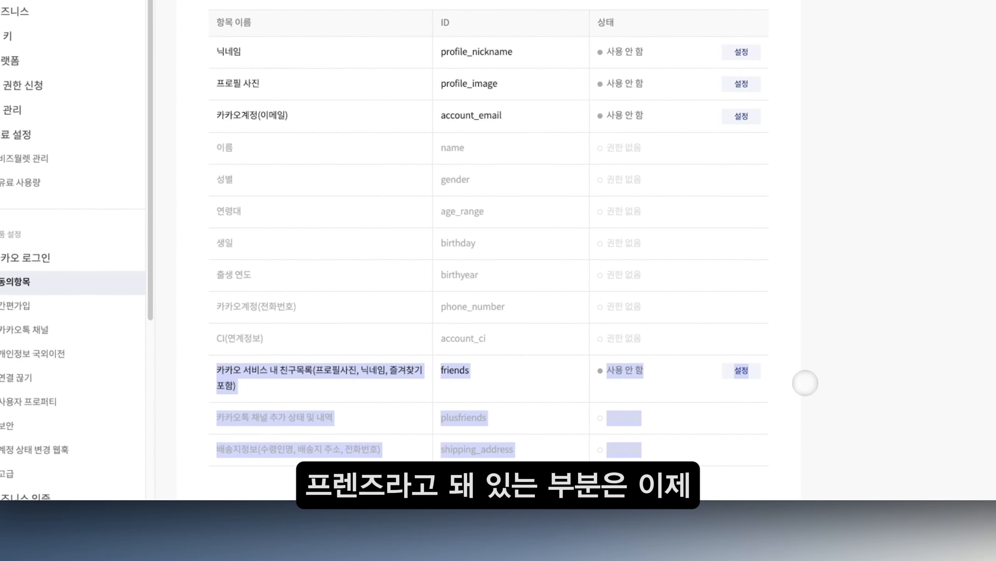
left_click(649, 389)
scroll(644, 388, "down", 3)
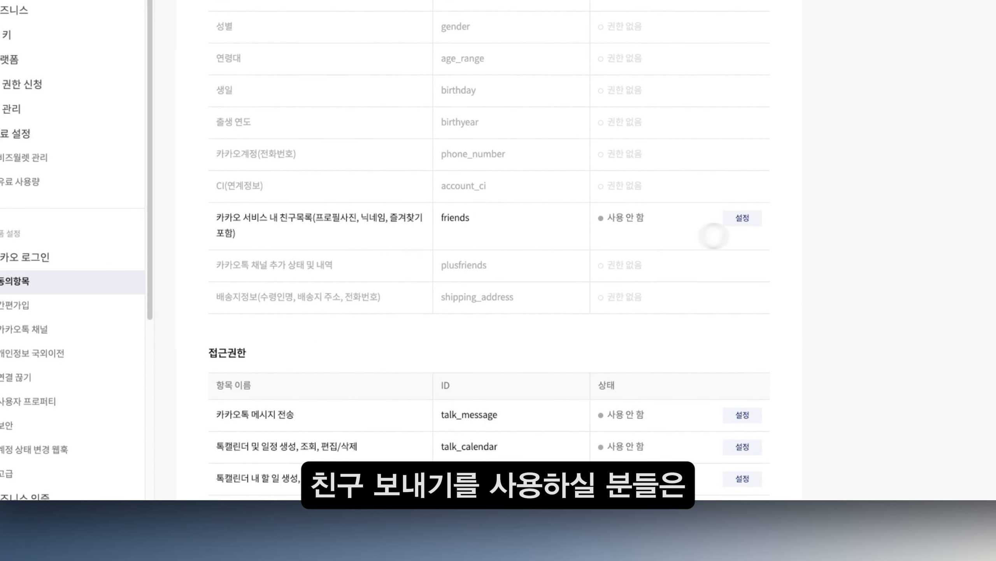
left_click_drag(215, 216, 271, 232)
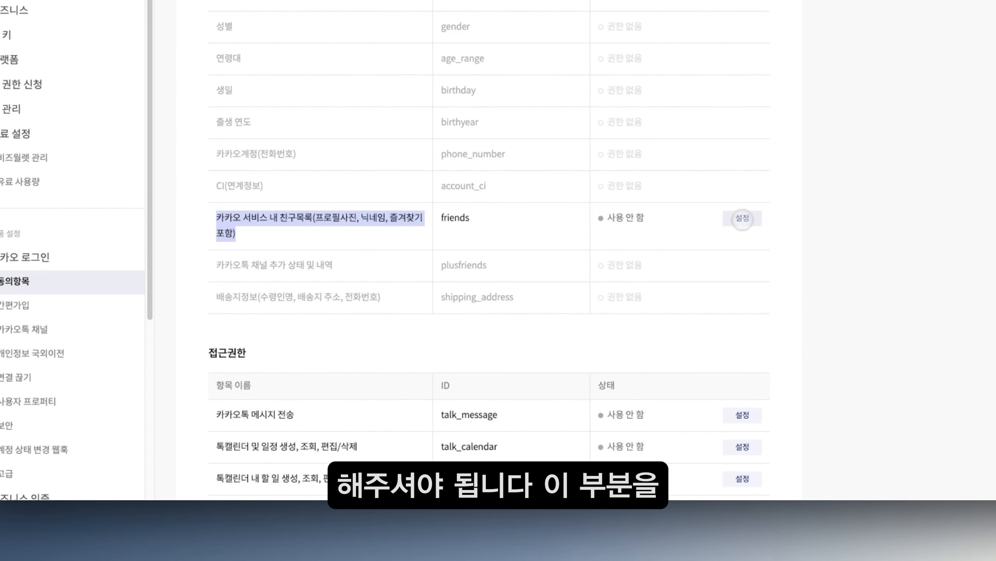
left_click(742, 217)
left_click(410, 111)
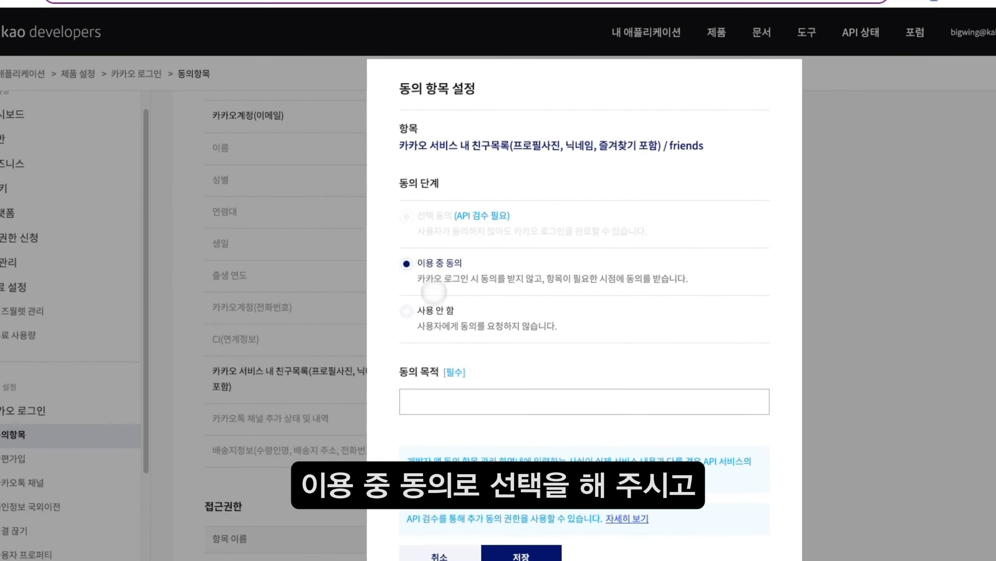
left_click(468, 410)
left_click(486, 434)
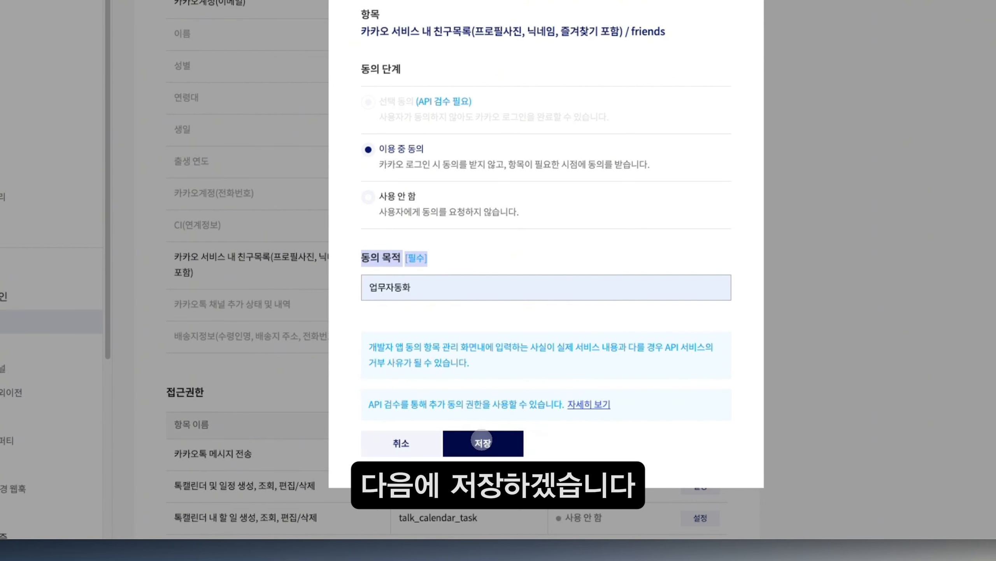
left_click(483, 442)
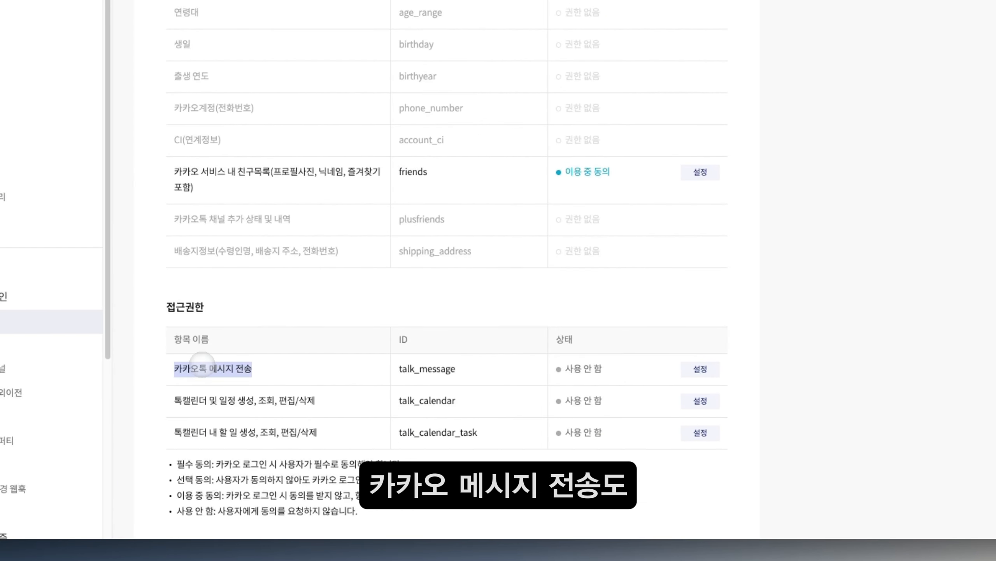
Set the talk_message permission to 이용 중 동의 with the consent purpose 업무자동화 and save it
left_click(700, 369)
left_click(368, 170)
left_click(416, 299)
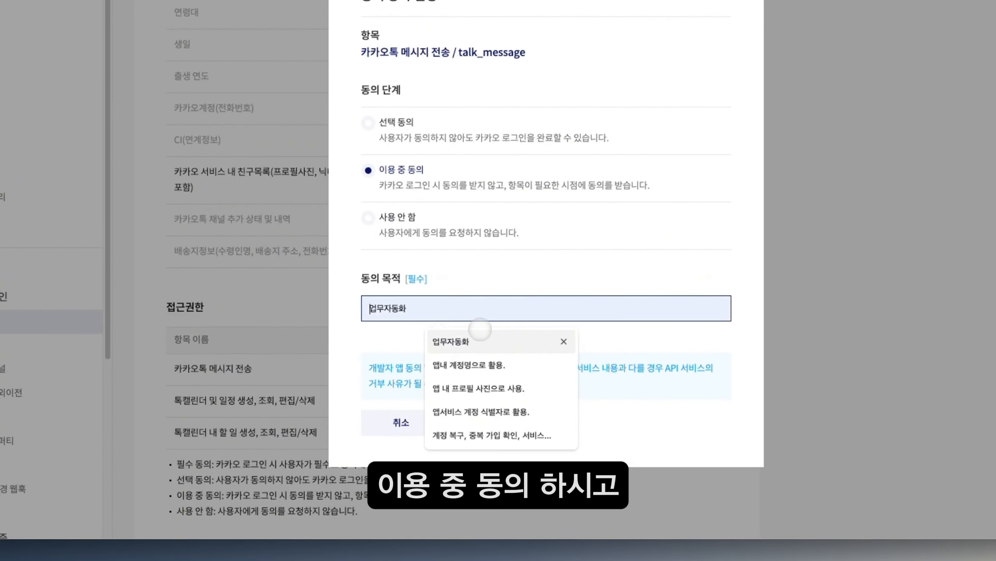
left_click(482, 340)
left_click(520, 422)
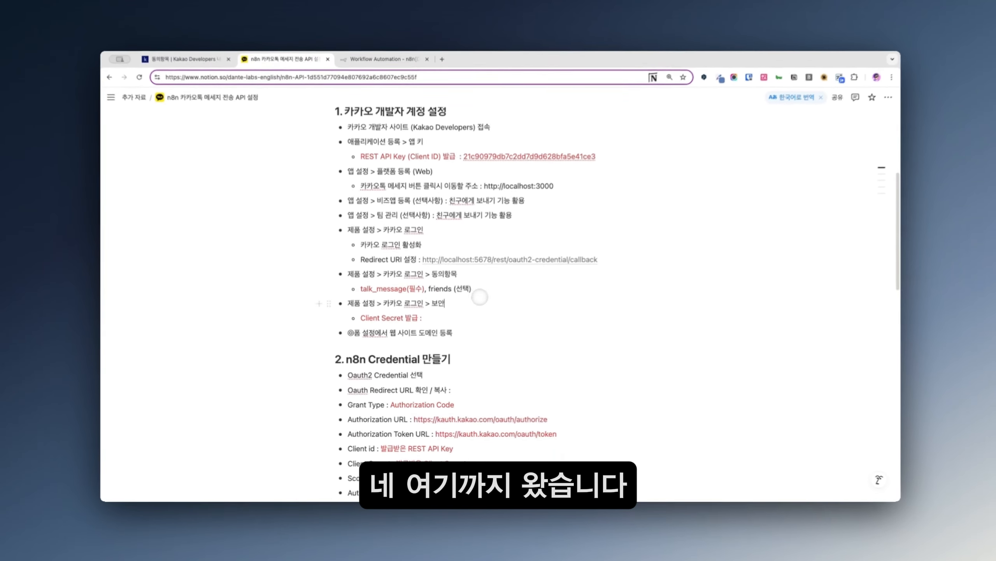
Check the Notion guide, then generate a Client Secret code in Kakao Login's 보안 settings
left_click(506, 288)
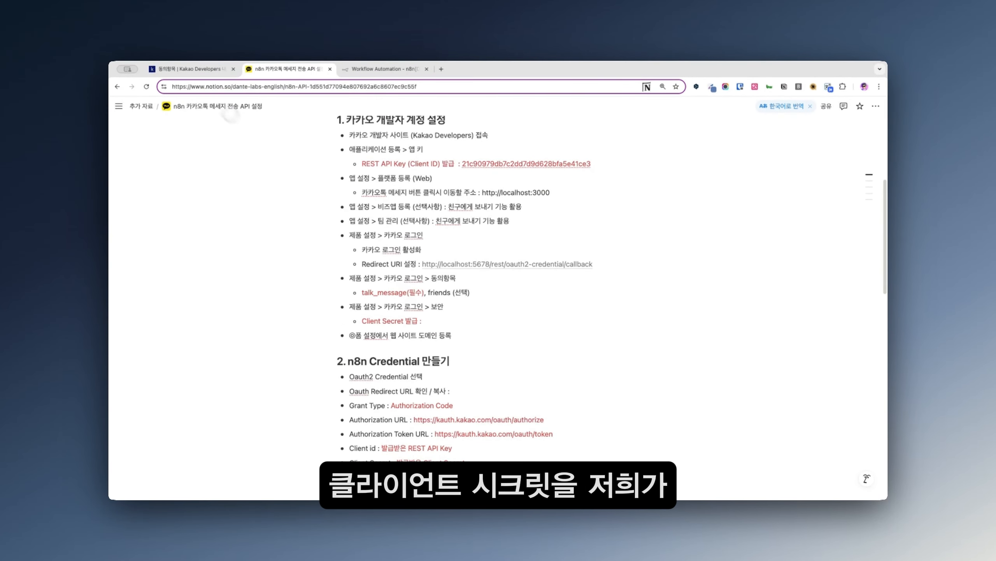
left_click(189, 68)
scroll(142, 326, "down", 2)
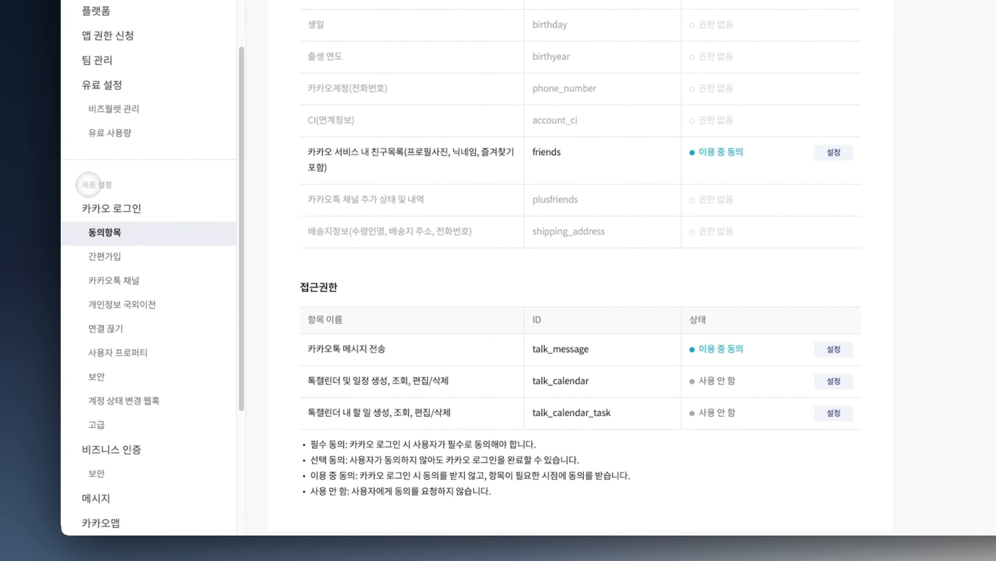
left_click(102, 374)
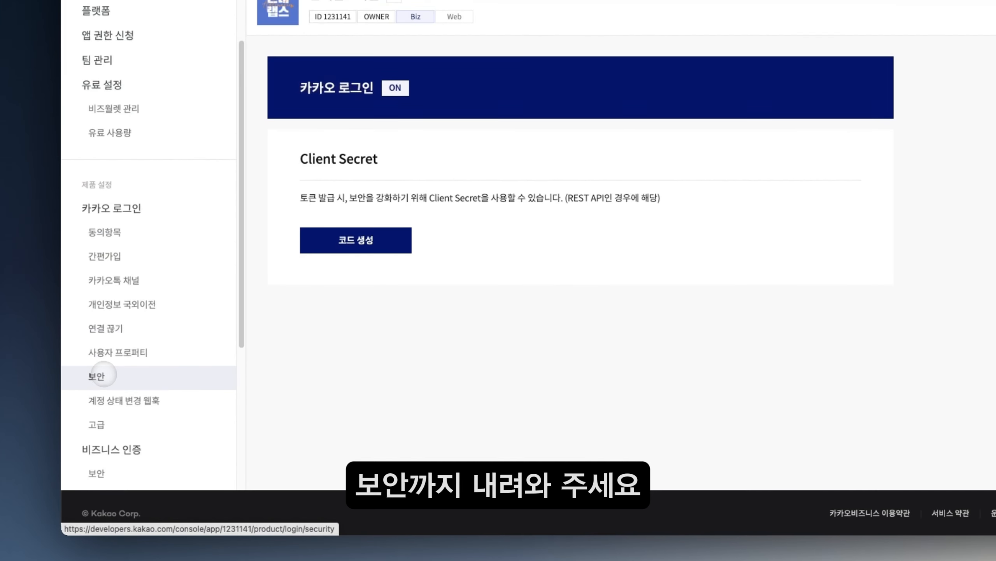
triple_click(393, 163)
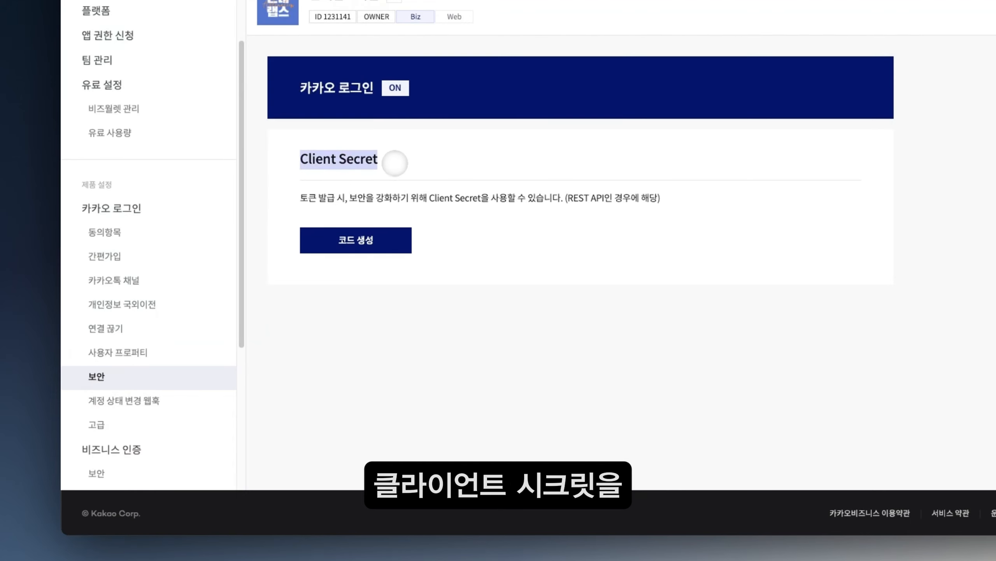
left_click(368, 246)
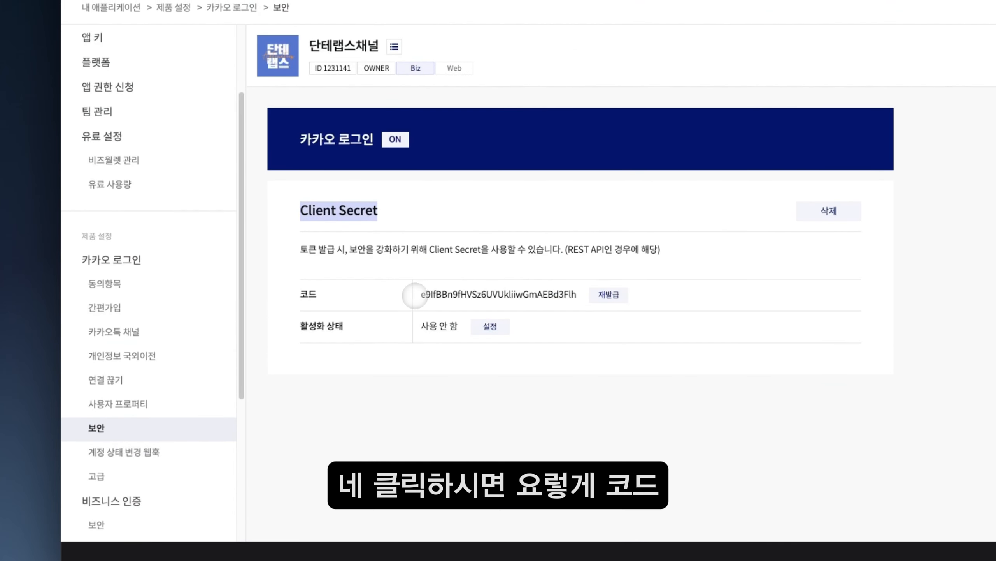
Set the Client Secret's activation state to 사용함 and save it
double_click(431, 294)
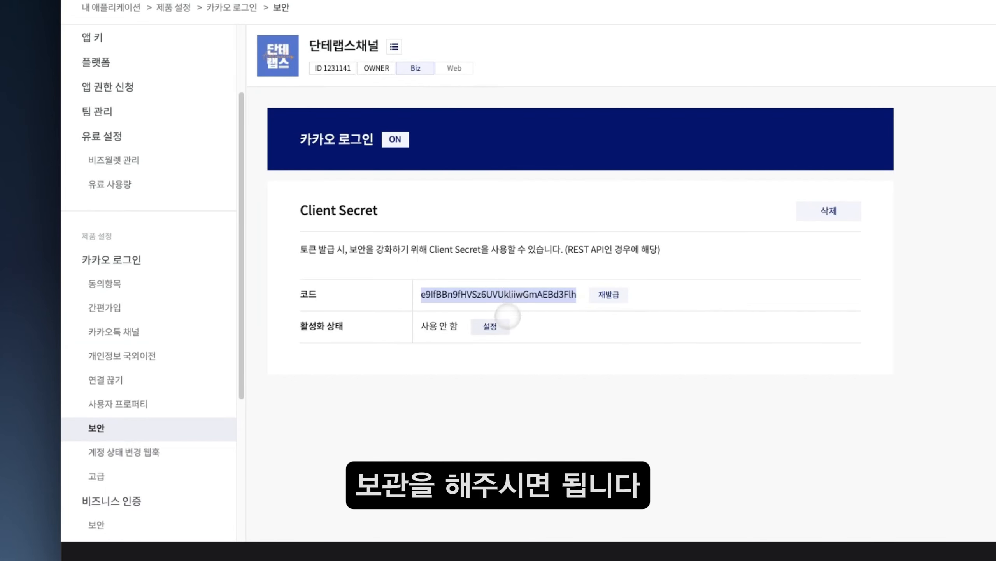
left_click(491, 326)
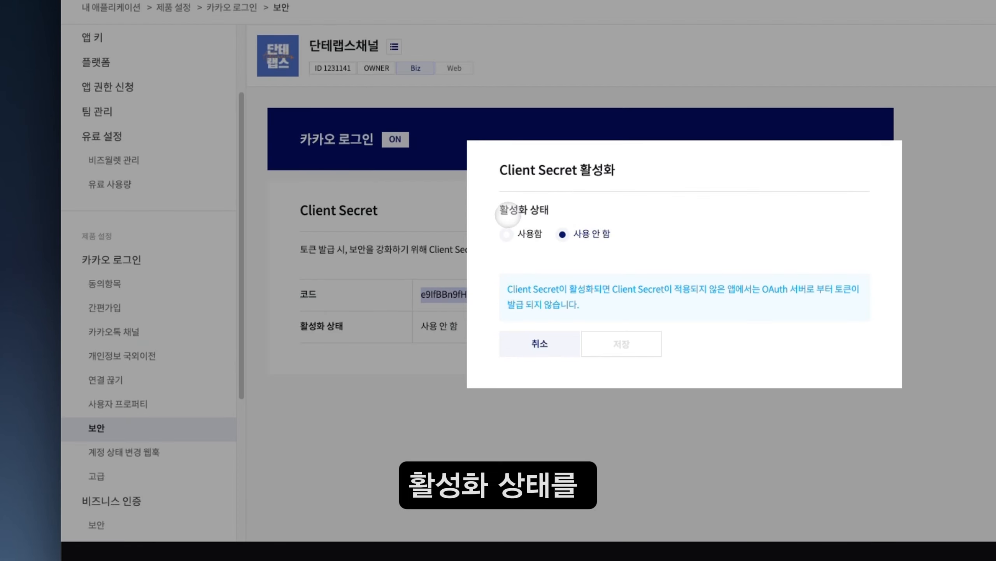
left_click(508, 235)
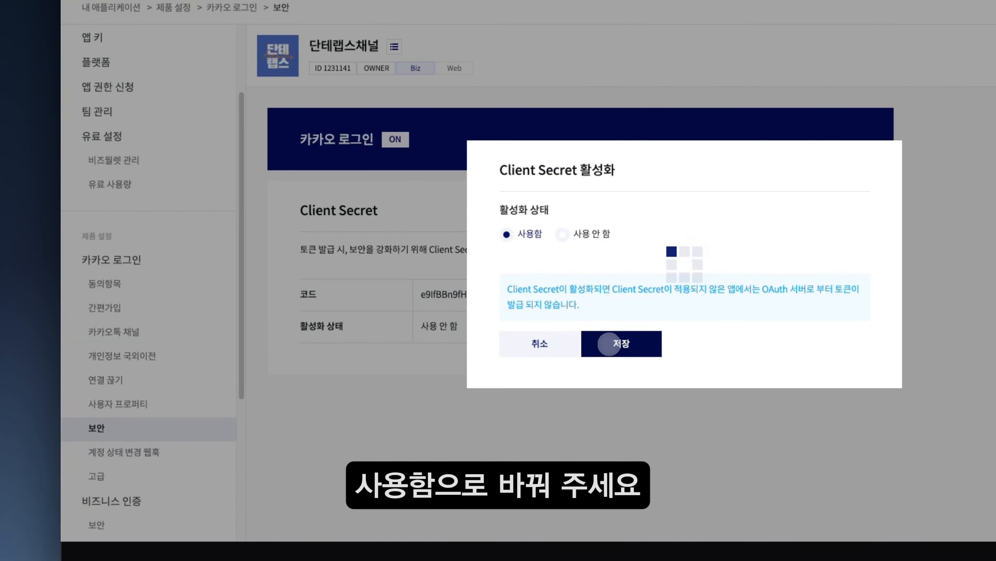
left_click(611, 343)
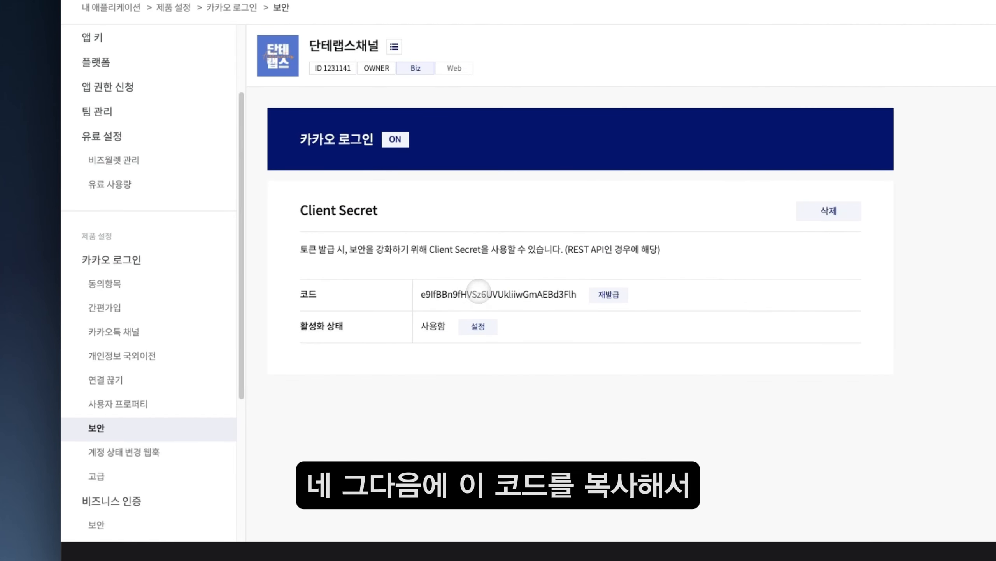
Copy the Client Secret code and paste it after the Client Secret 발급 item in the Notion guide
double_click(479, 294)
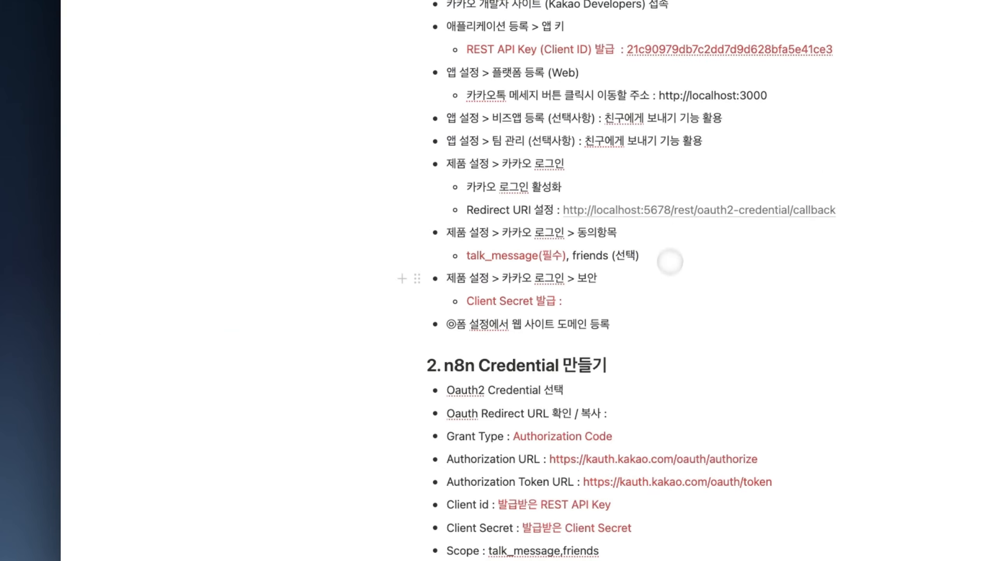
key("super+v")
scroll(670, 262, "down", 1)
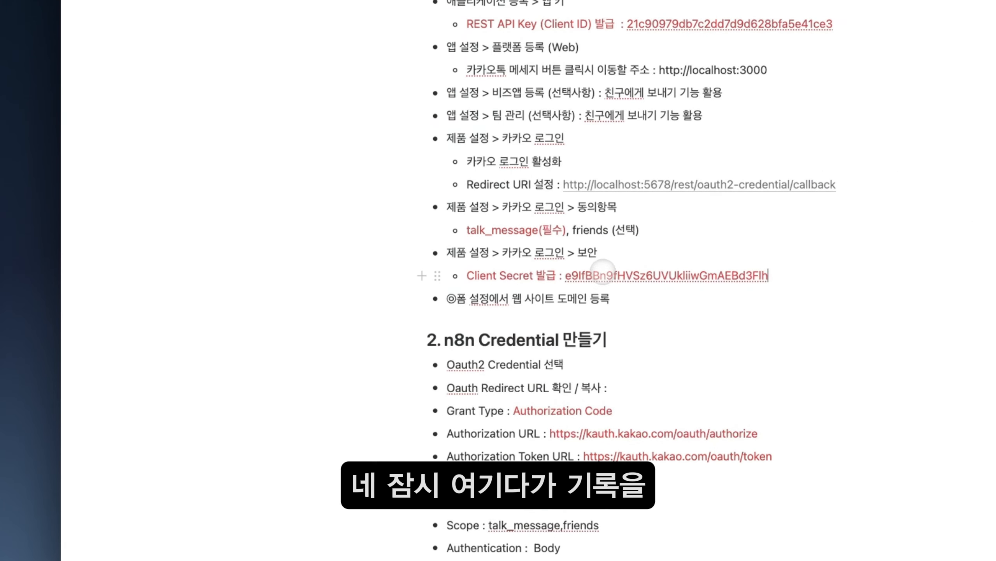
scroll(615, 275, "down", 1)
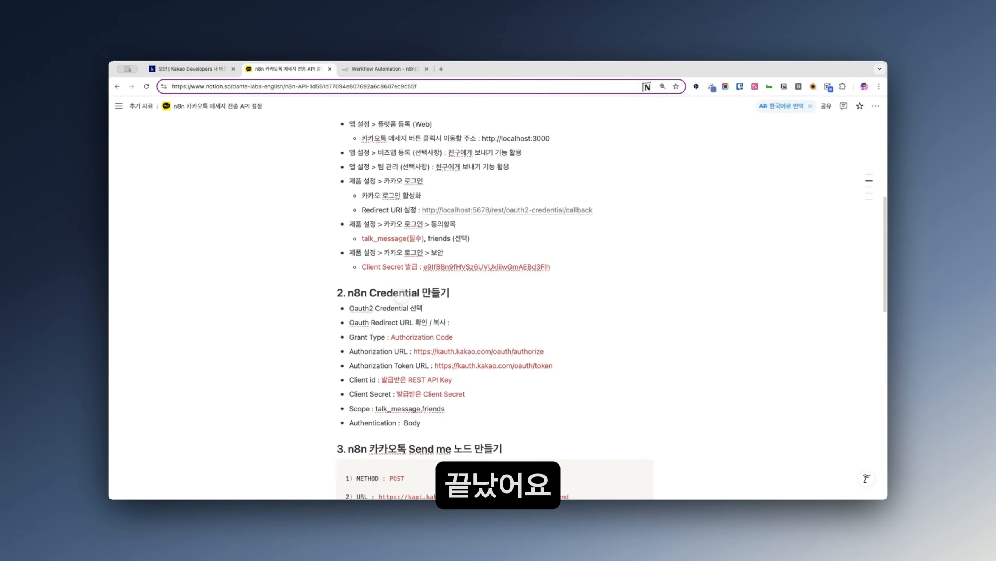
scroll(472, 245, "down", 2)
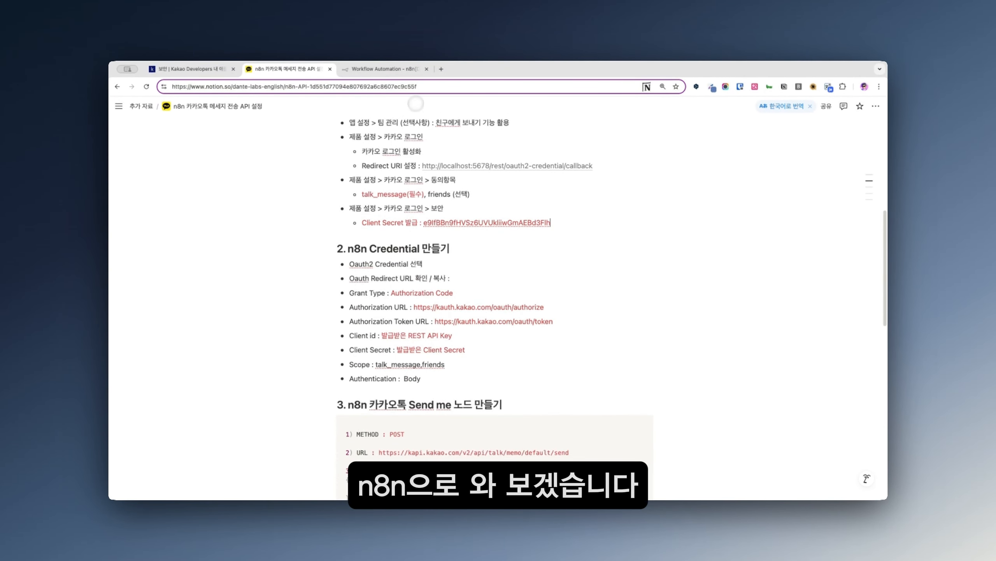
left_click(414, 71)
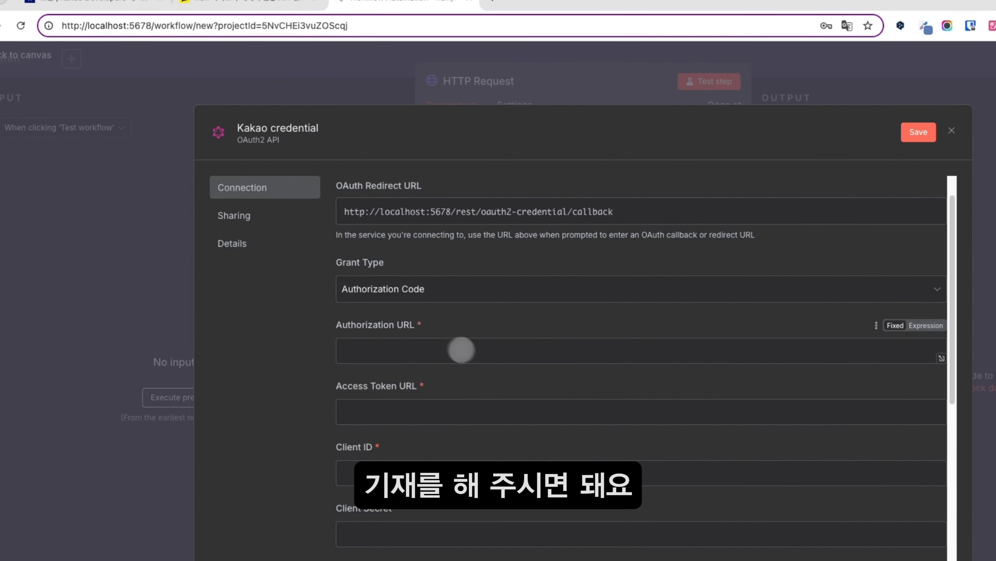
left_click(243, 3)
left_click_drag(656, 378, 458, 379)
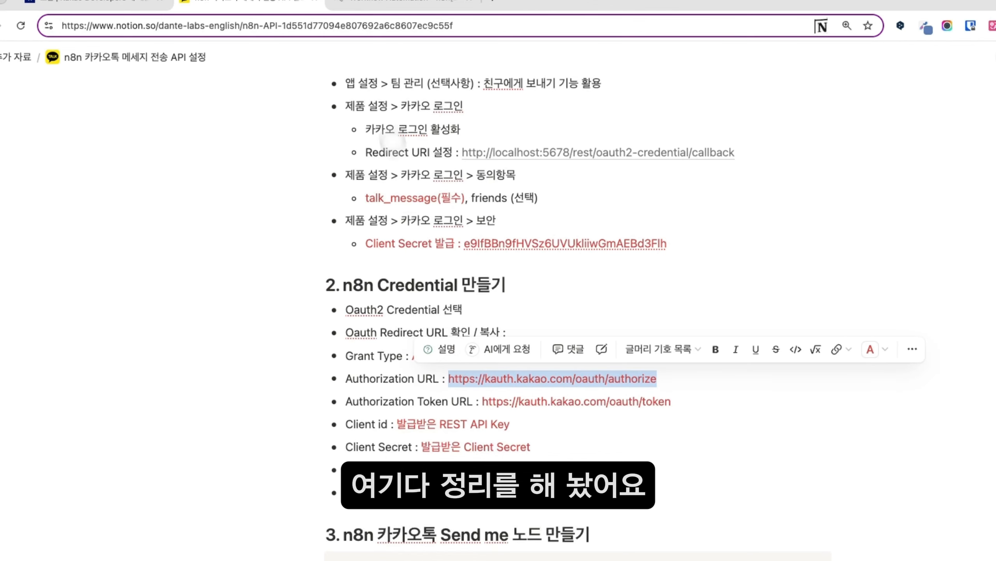
left_click(395, 3)
left_click(381, 289)
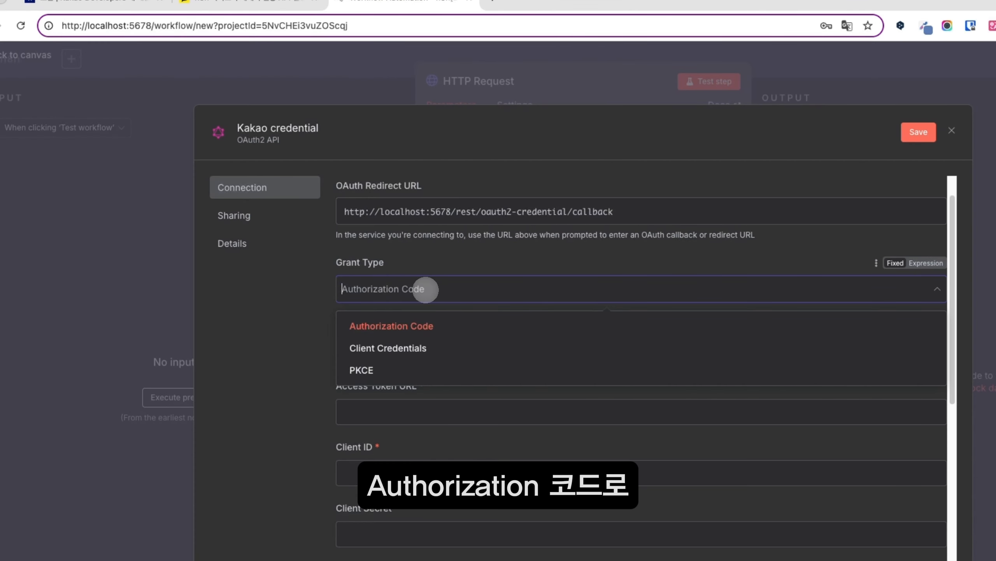
left_click(429, 327)
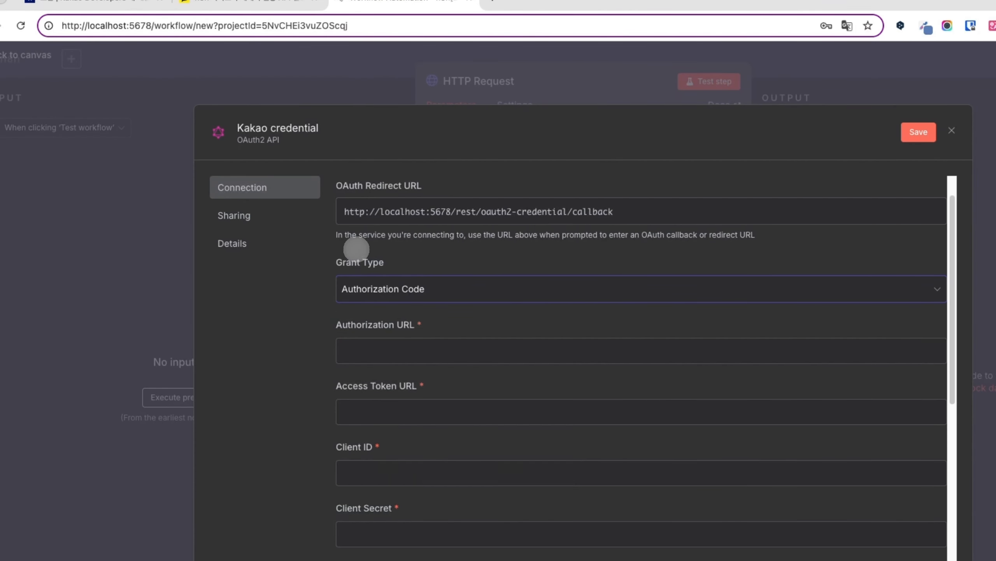
triple_click(345, 257)
left_click(383, 352)
type("https://kauth.kakao.com/oauth/authorize")
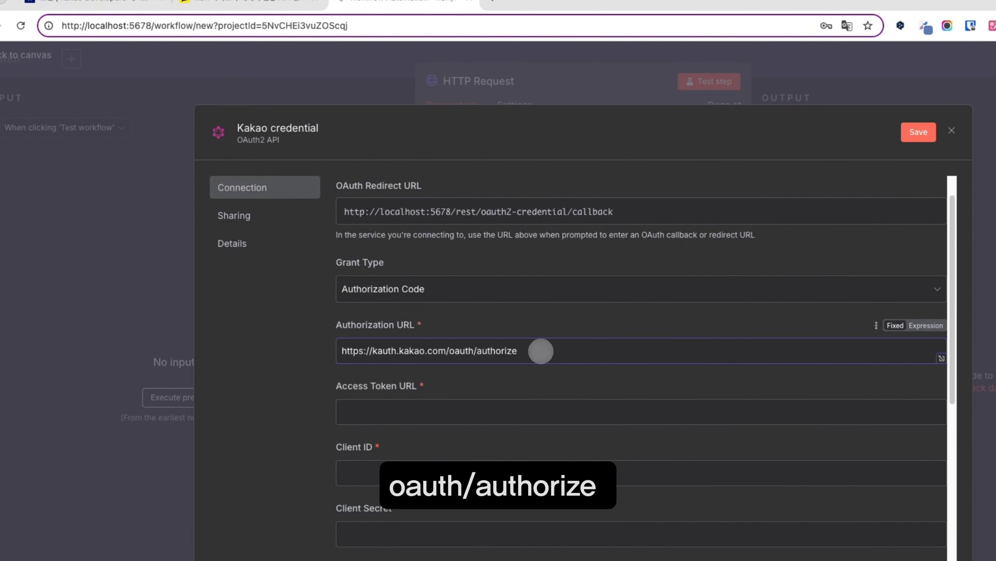
left_click_drag(531, 351, 330, 346)
key("ctrl+c")
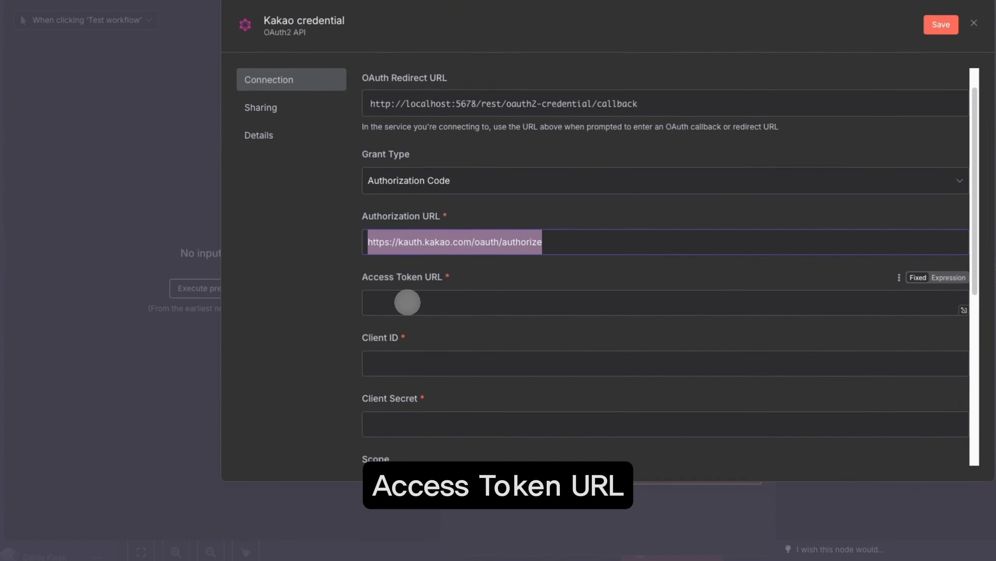
left_click(378, 412)
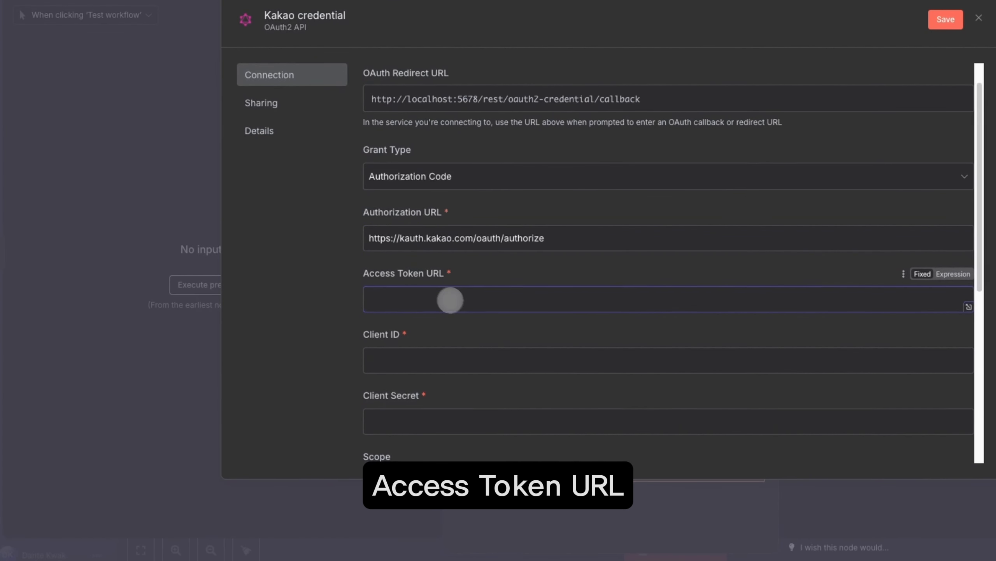
key("ctrl+v")
double_click(519, 299)
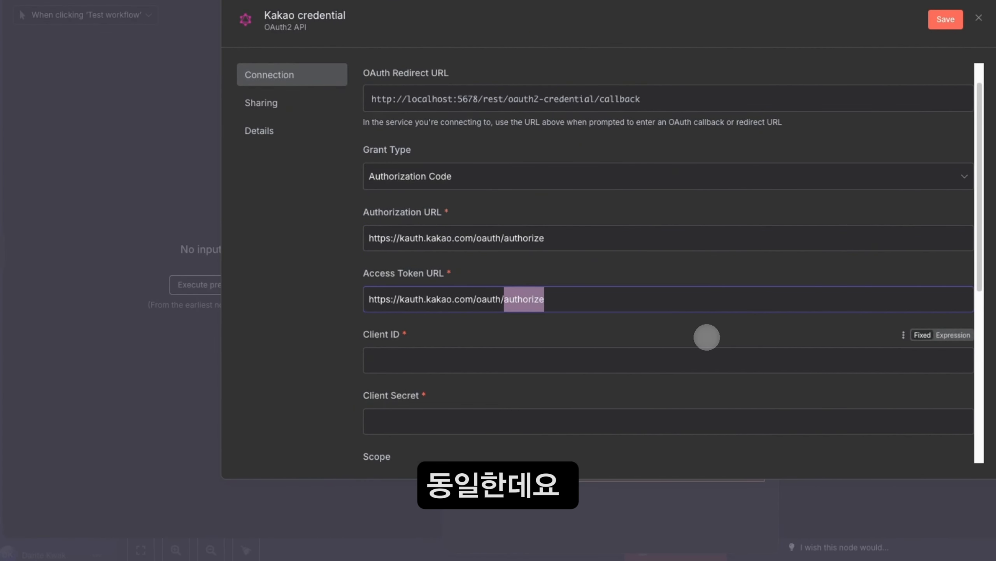
key("BackSpace")
type("o")
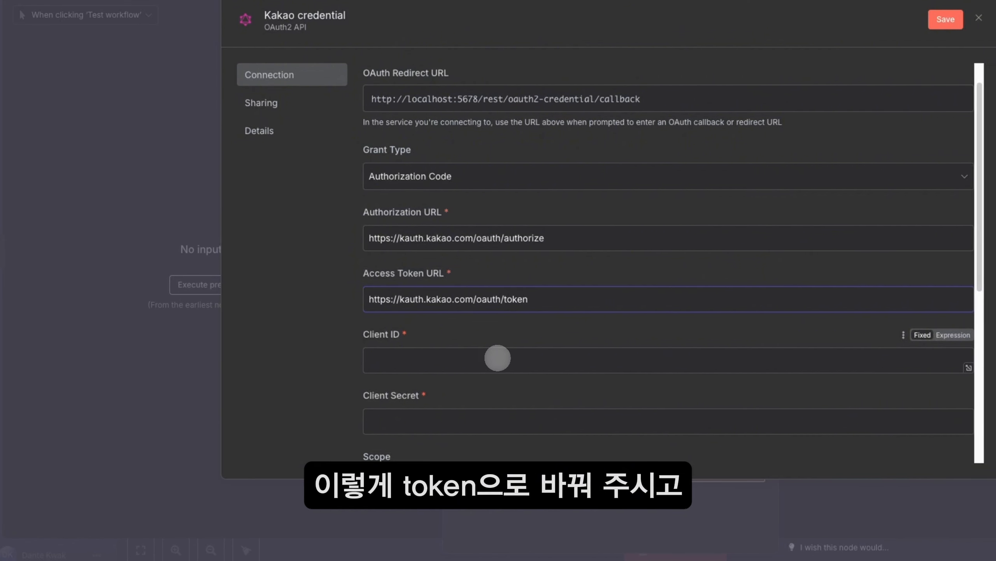
Copy the REST API key from the Notion guide and paste it as the Kakao credential's Client ID in n8n
scroll(492, 362, "down", 1)
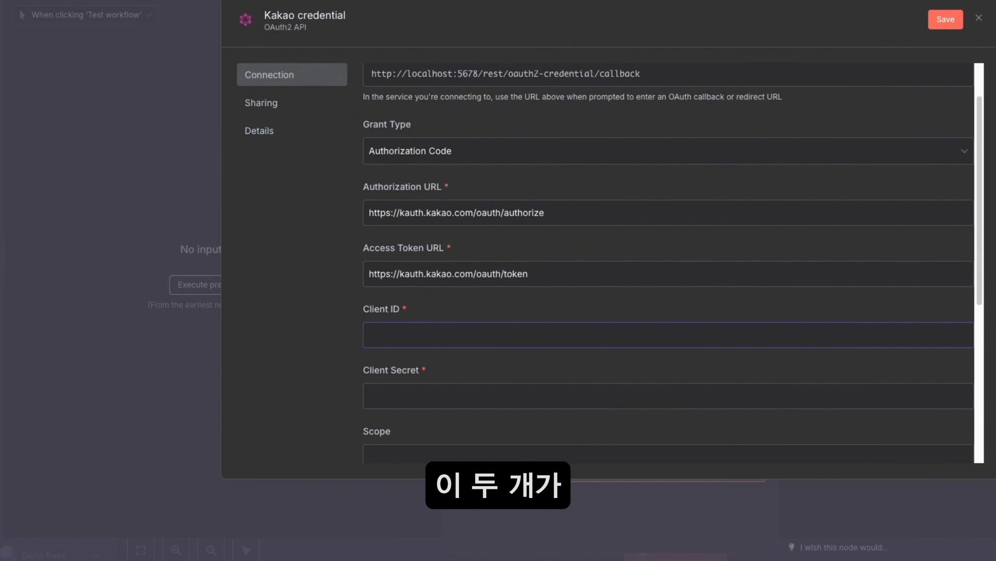
key("super+Tab")
scroll(547, 111, "up", 5)
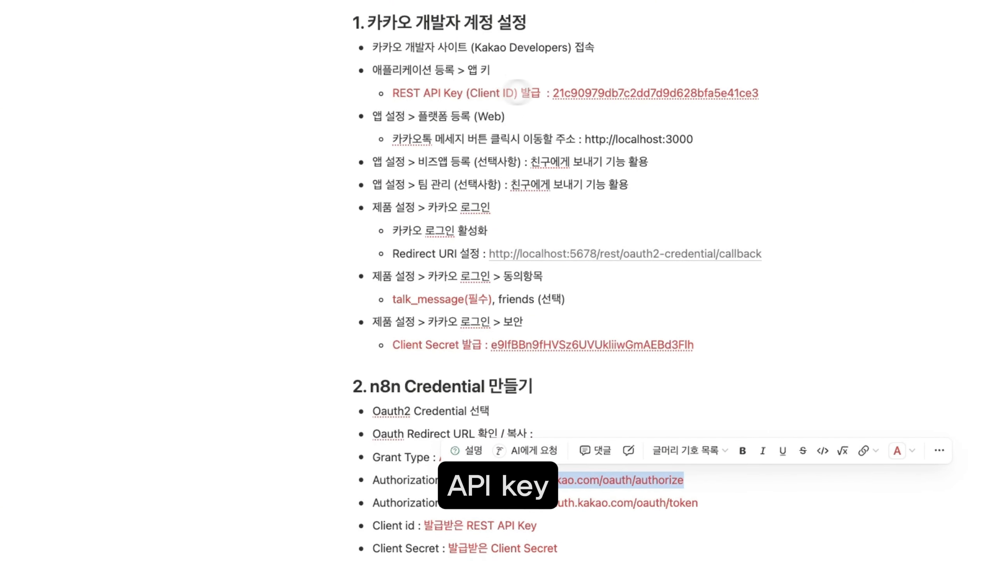
left_click_drag(772, 97, 554, 87)
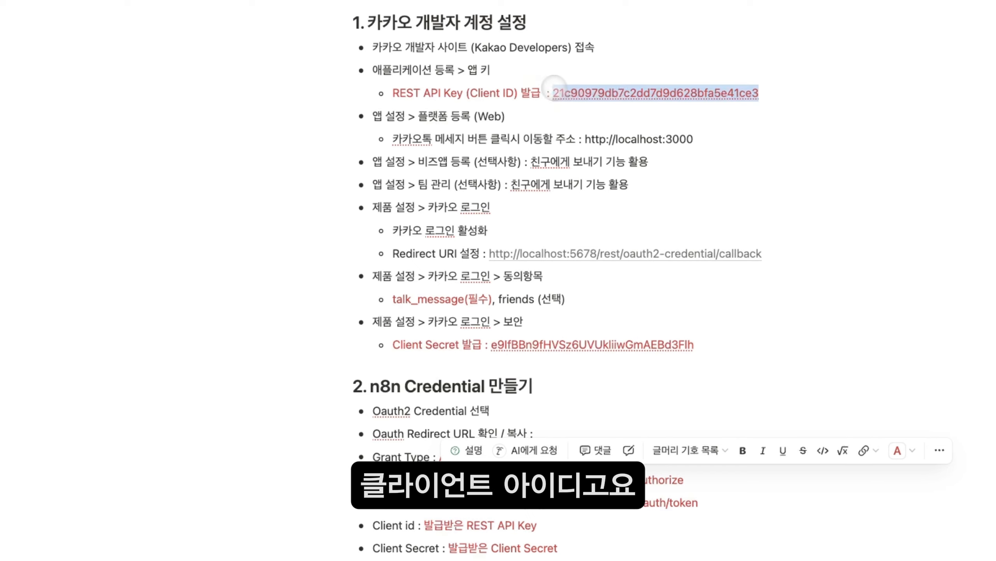
key("super+c")
key("super+Tab")
left_click(420, 334)
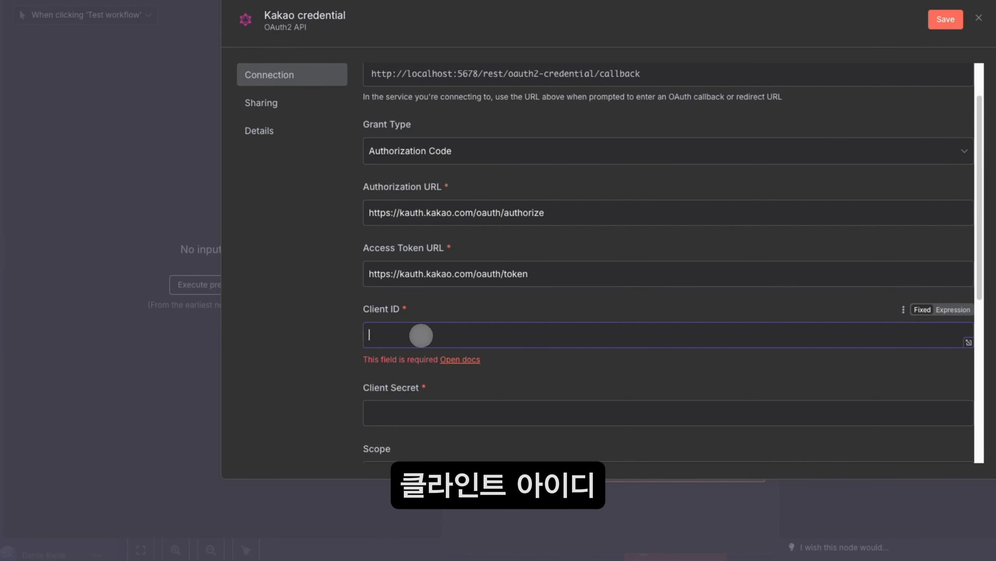
key("super+v")
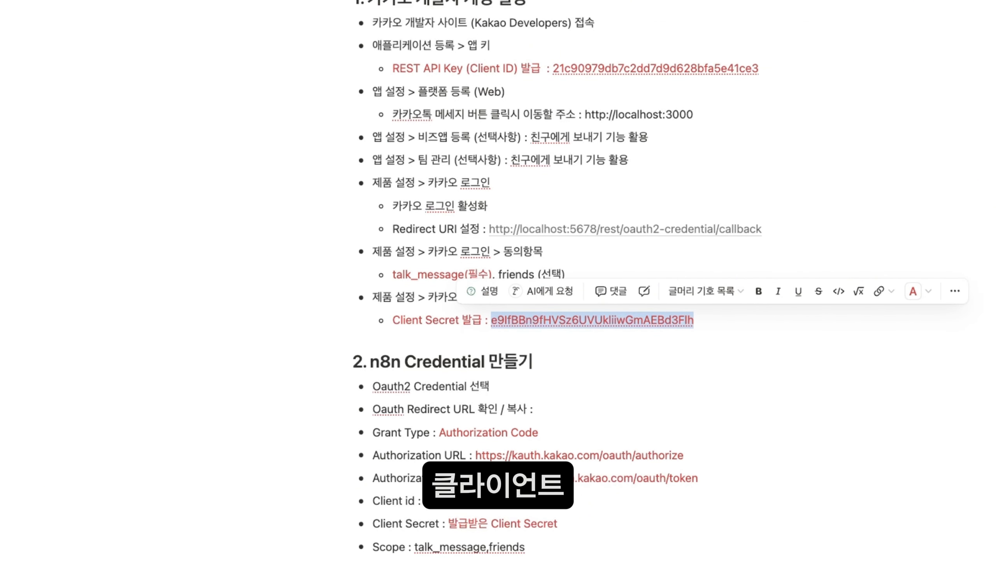
Copy the issued Client Secret from the Notion guide and paste it into the Kakao credential's Client Secret field
key("super+c")
key("super+Tab")
left_click(491, 394)
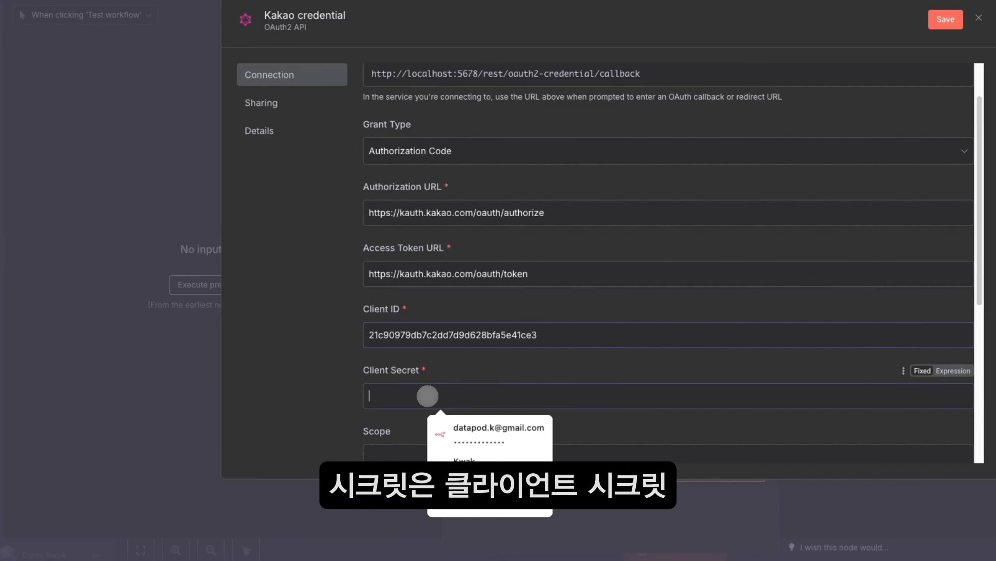
key("super+v")
Set the Kakao credential's Scope to talk_message,friends by copying the value from the Notion guide
left_click(430, 456)
scroll(570, 404, "down", 3)
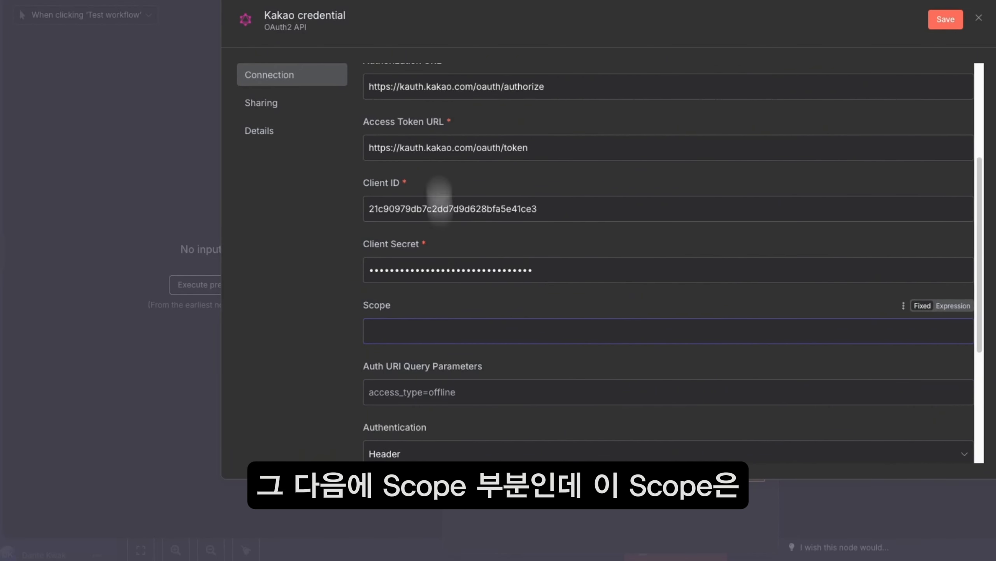
key("super+Tab")
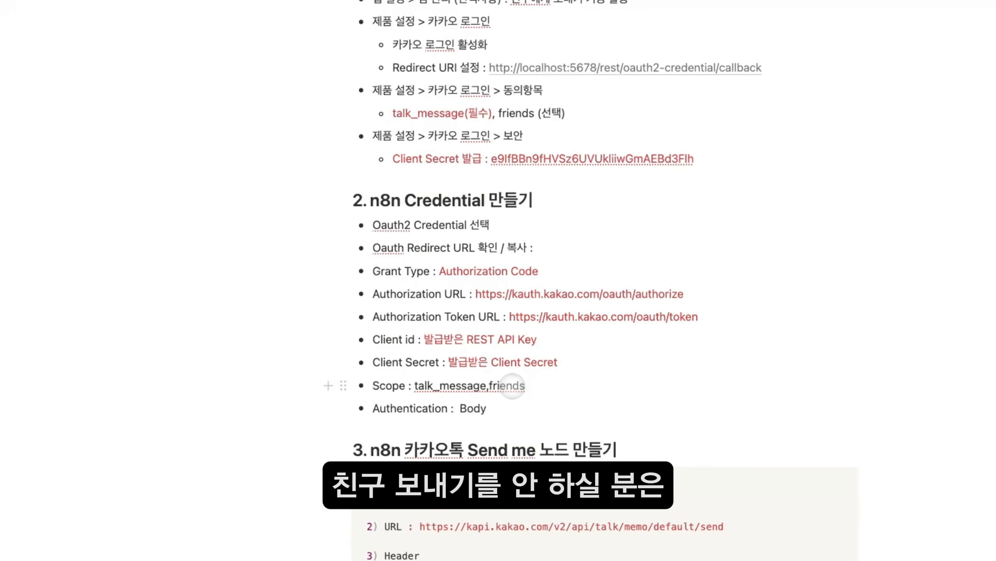
left_click_drag(487, 386, 431, 384)
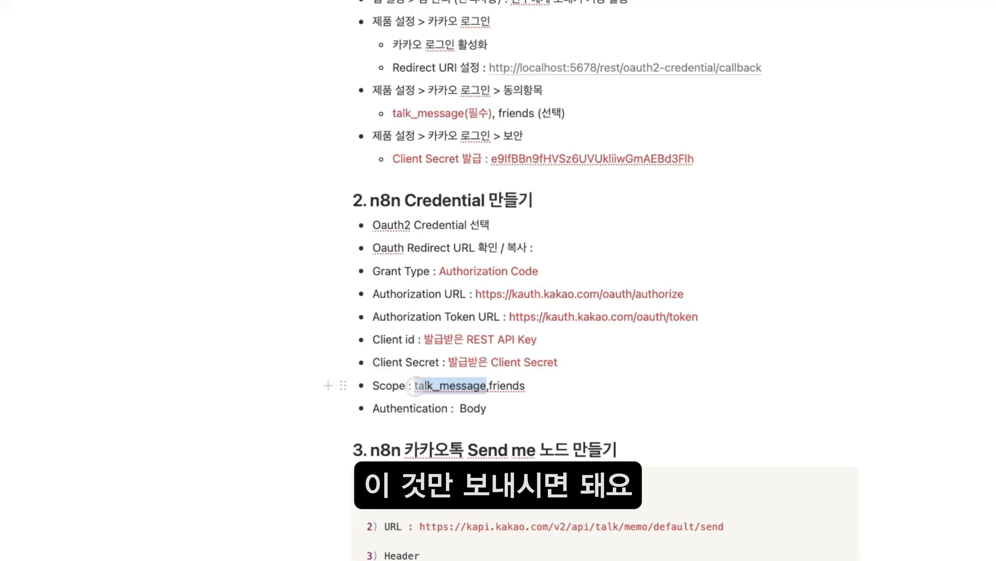
left_click_drag(525, 385, 418, 386)
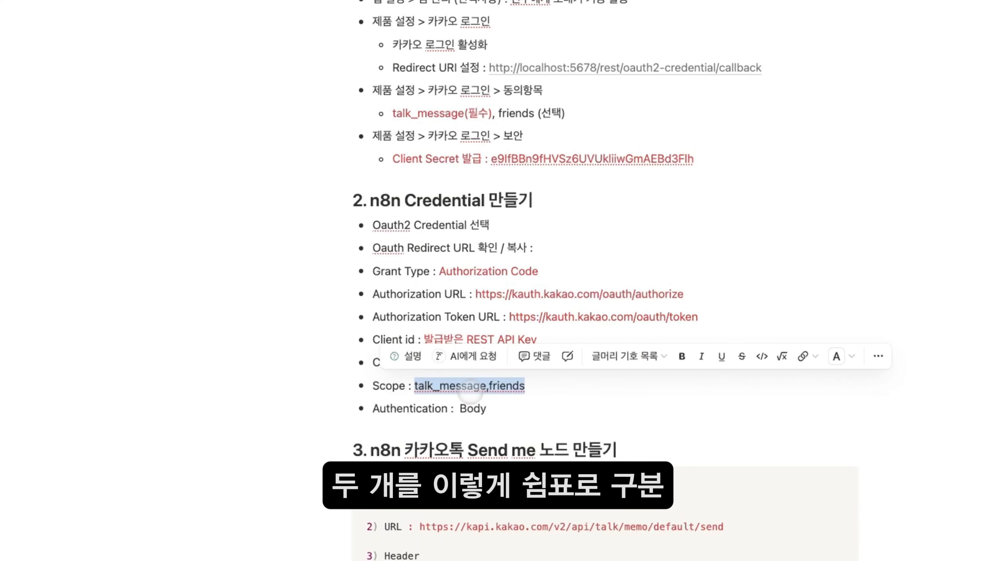
key("super+Tab")
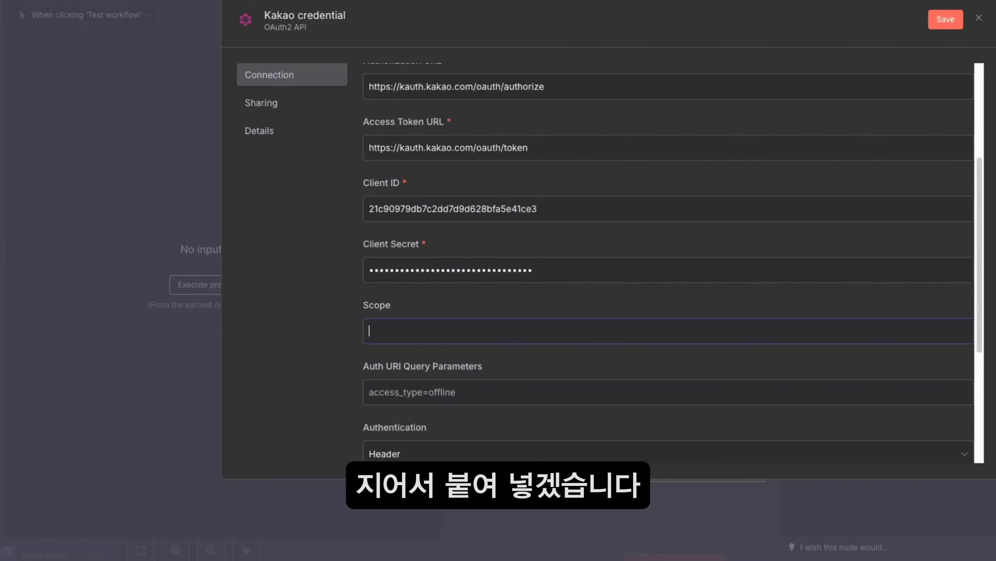
key("ctrl+v")
Set the Kakao credential's Authentication to Body
scroll(501, 335, "down", 3)
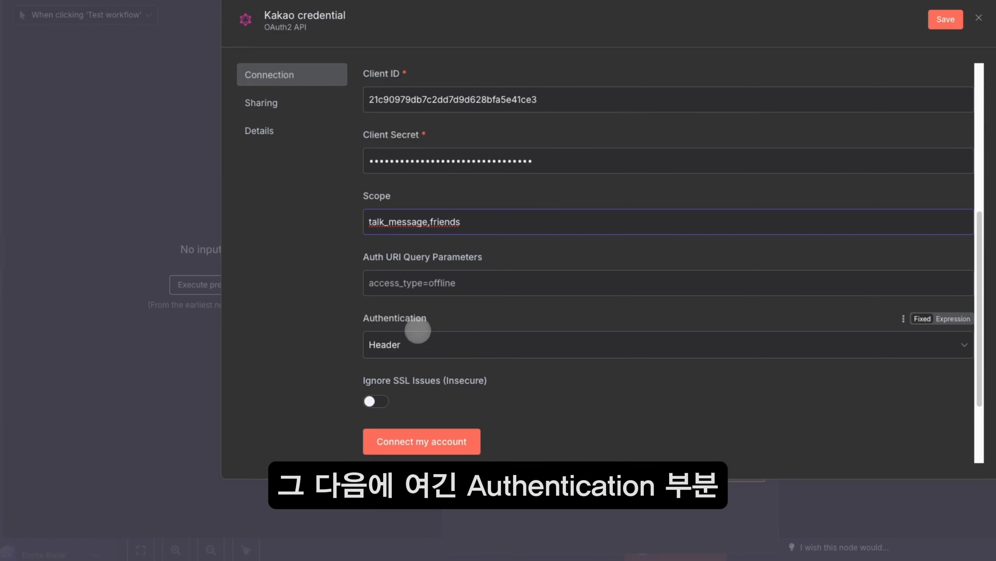
left_click(385, 346)
left_click(411, 380)
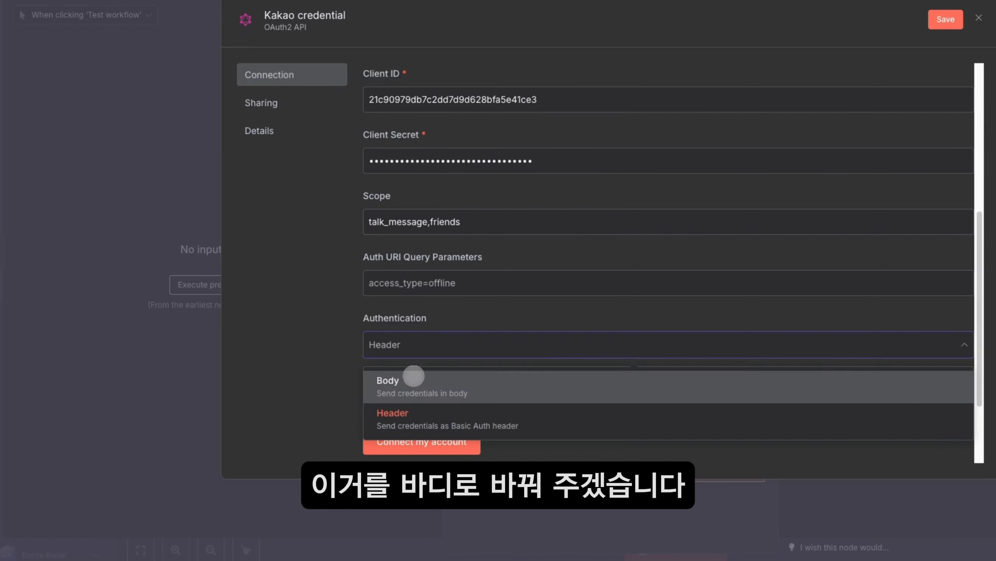
scroll(466, 349, "down", 2)
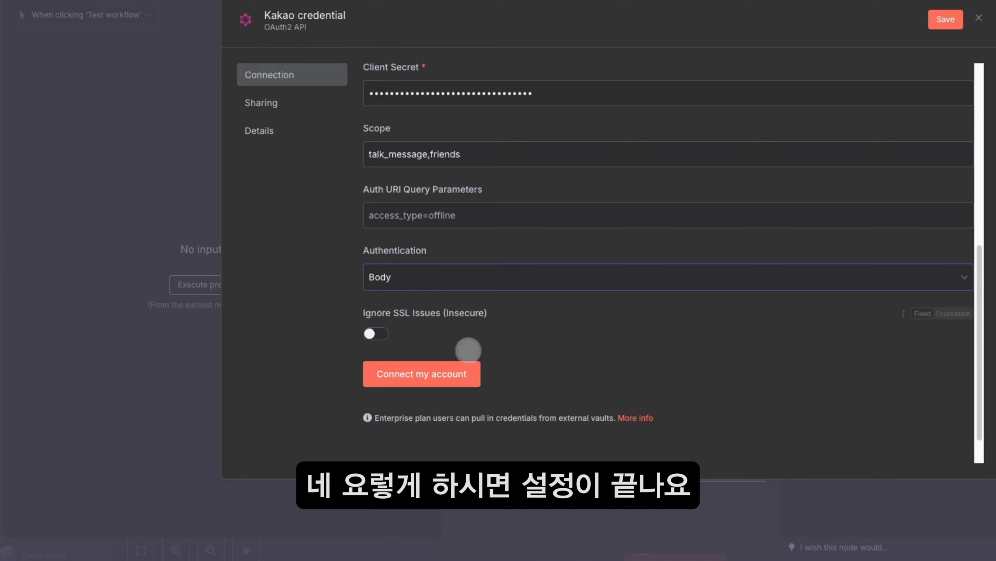
Connect the Kakao account to the credential, agreeing to all consent items (전체 동의하기) in the Kakao authorization window
scroll(485, 289, "up", 5)
scroll(415, 298, "down", 7)
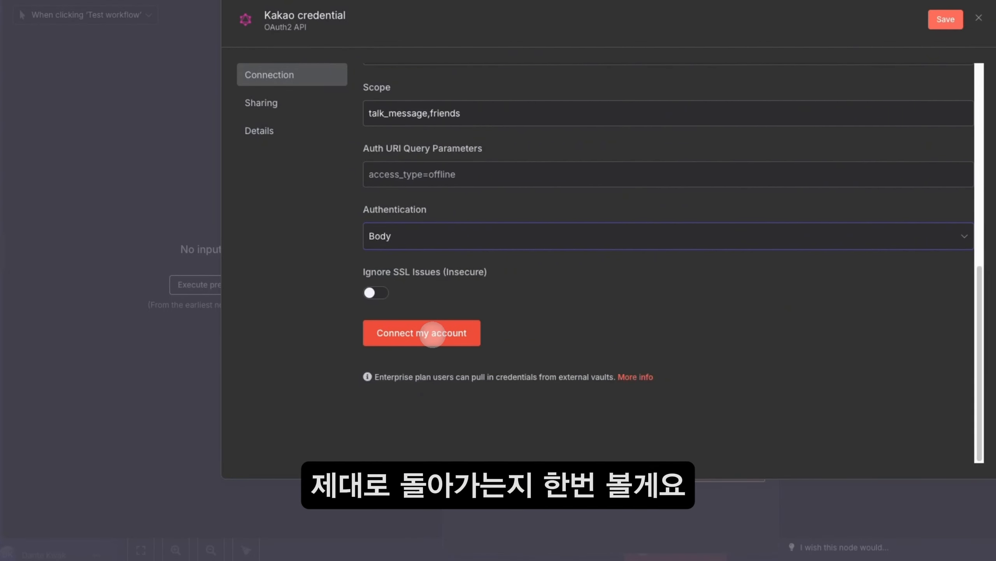
left_click(419, 334)
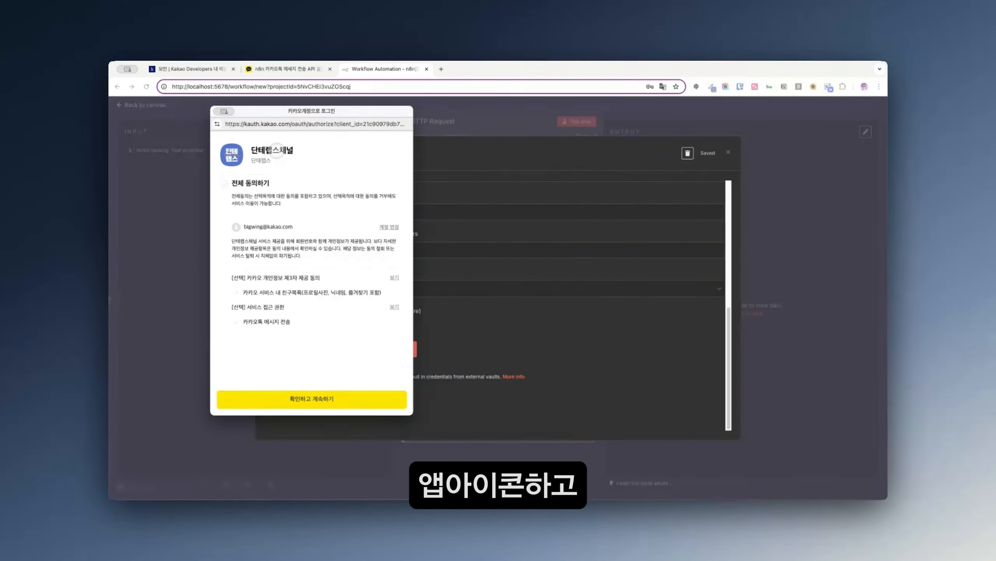
left_click_drag(253, 149, 323, 148)
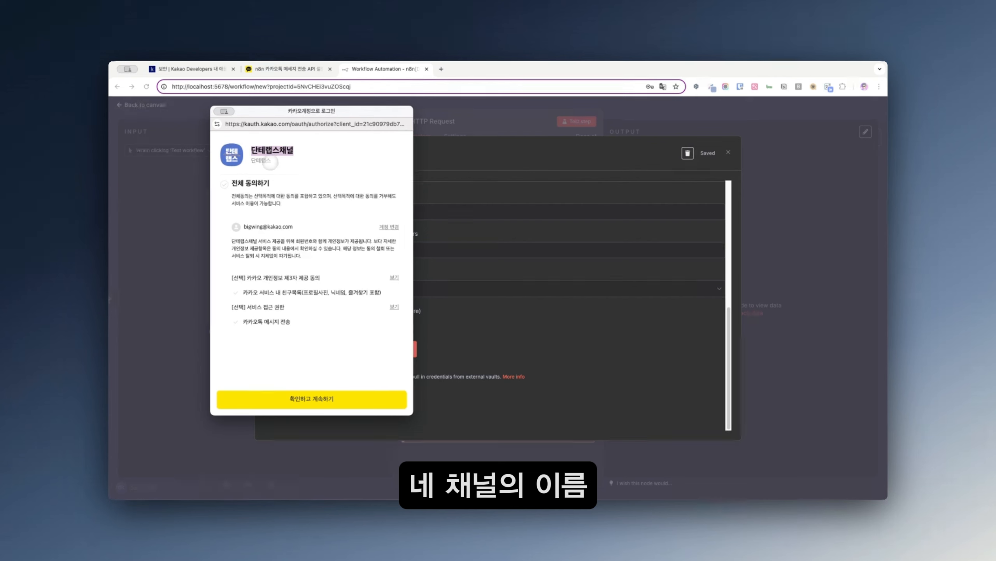
left_click(270, 162)
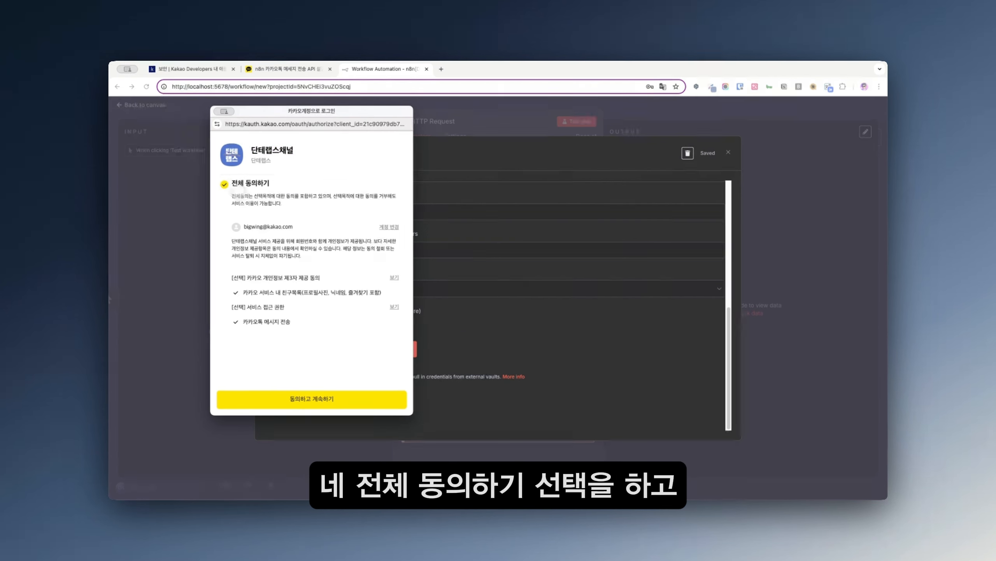
left_click(312, 400)
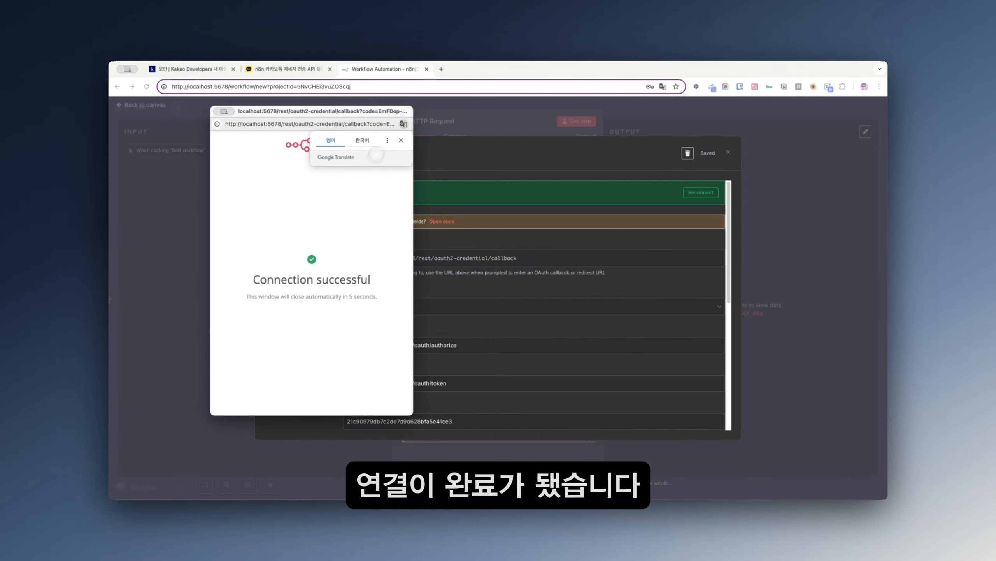
left_click(401, 140)
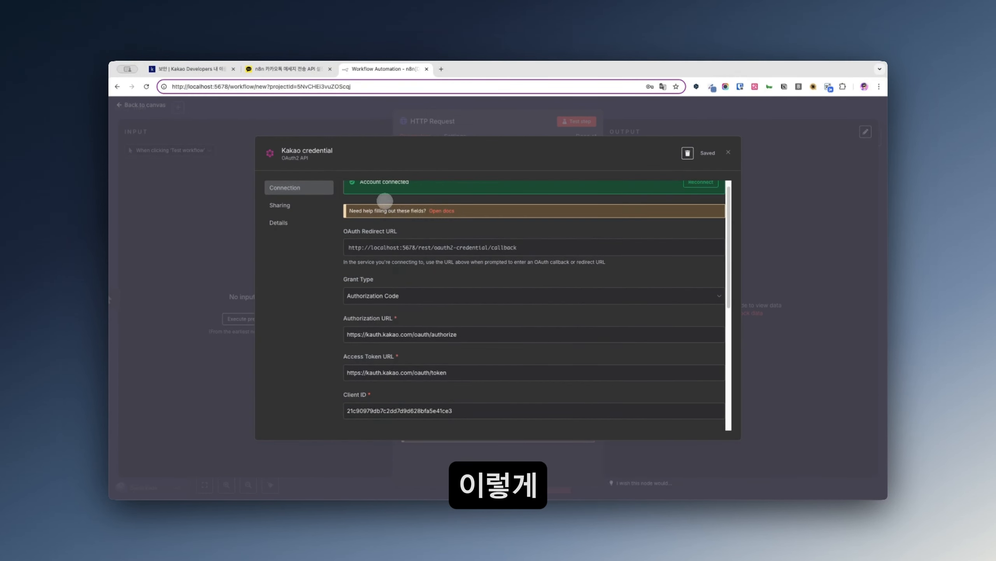
Close the Kakao credential and switch to the Notion guide's section on creating the n8n 카카오톡 Send me node
scroll(532, 198, "down", 8)
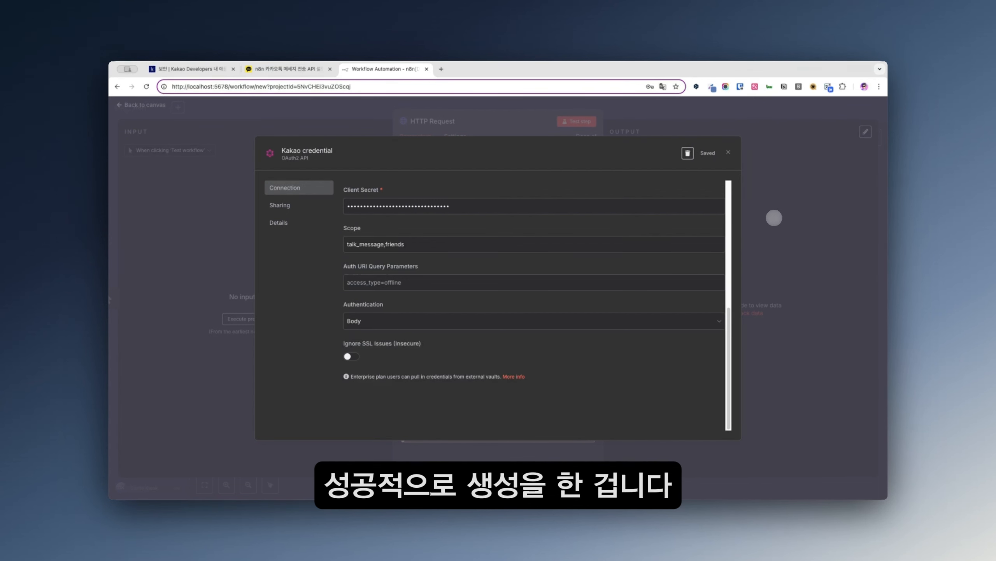
left_click(773, 218)
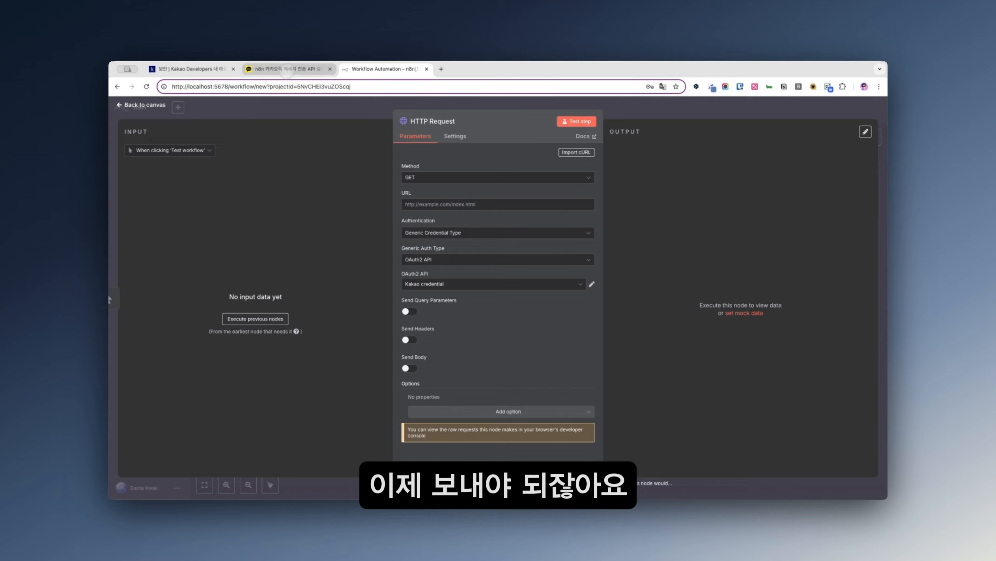
left_click(287, 71)
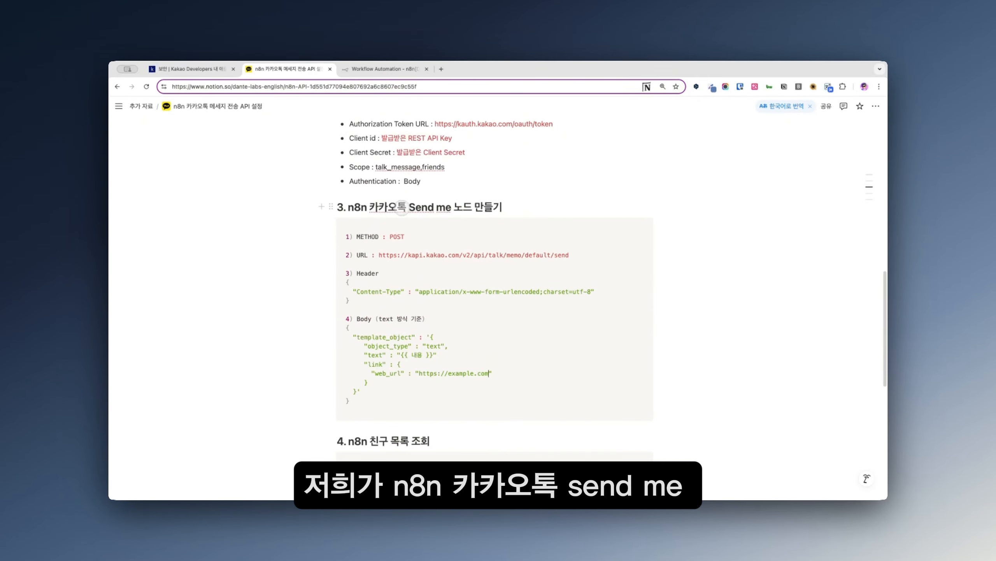